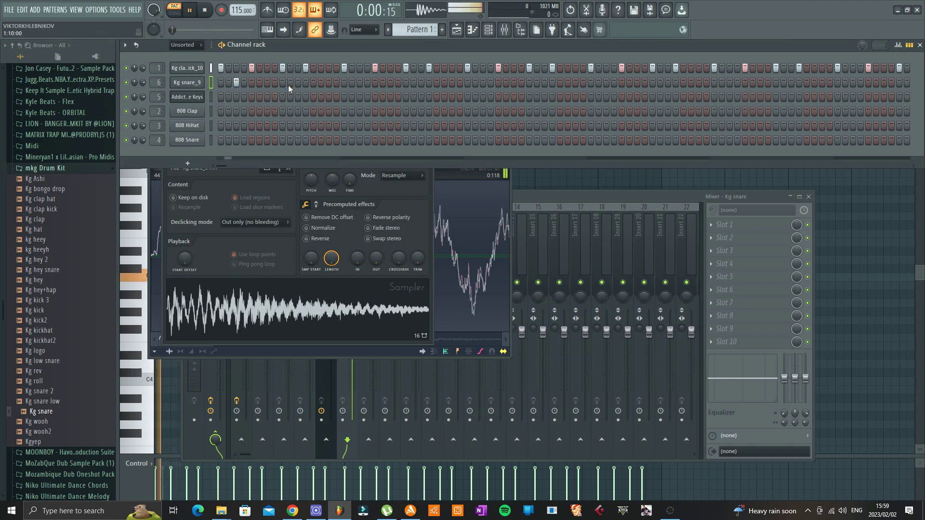
Add a Kg snare hit at step 10 of the first bar while auditioning the beat.
click(274, 83)
key(space)
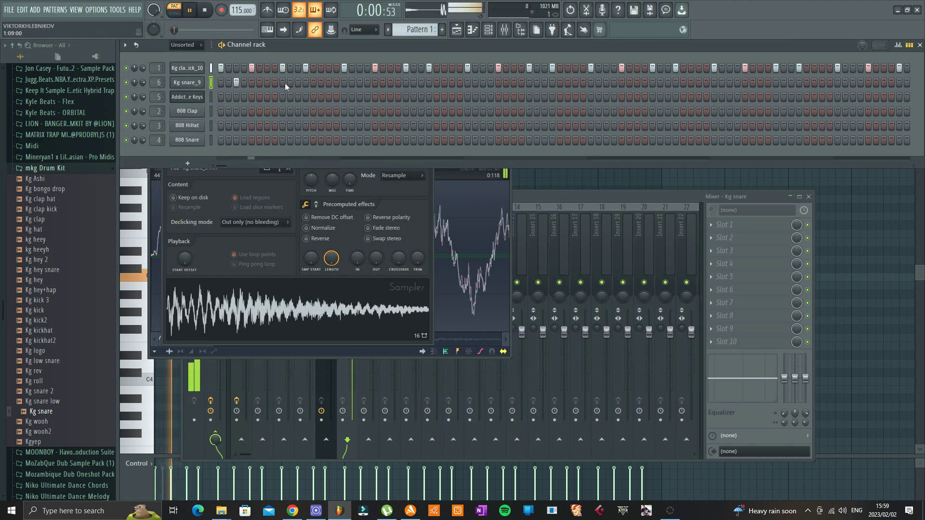
click(289, 82)
Place an E6 note at the start of bar 1 in the Addictive Keys piano roll and lengthen it to one full bar.
key(F7)
click(157, 216)
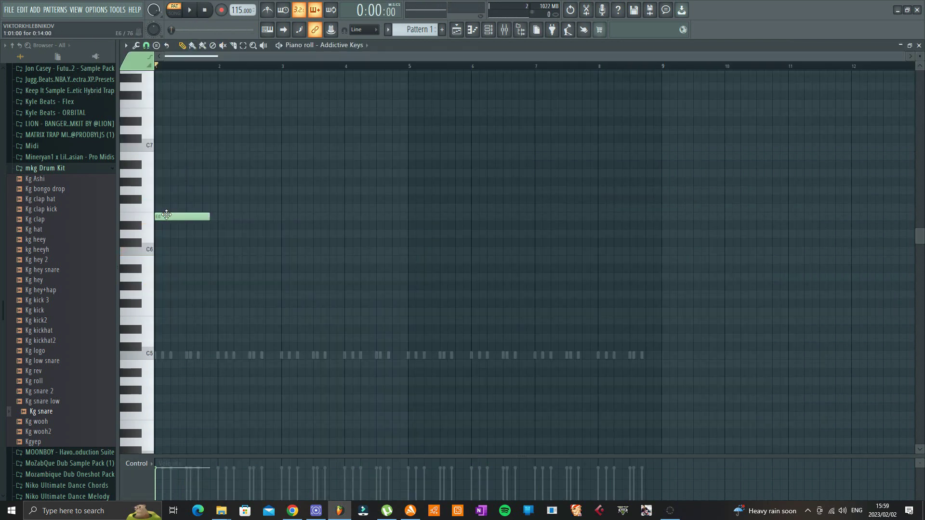
key(space)
drag(207, 216, 212, 216)
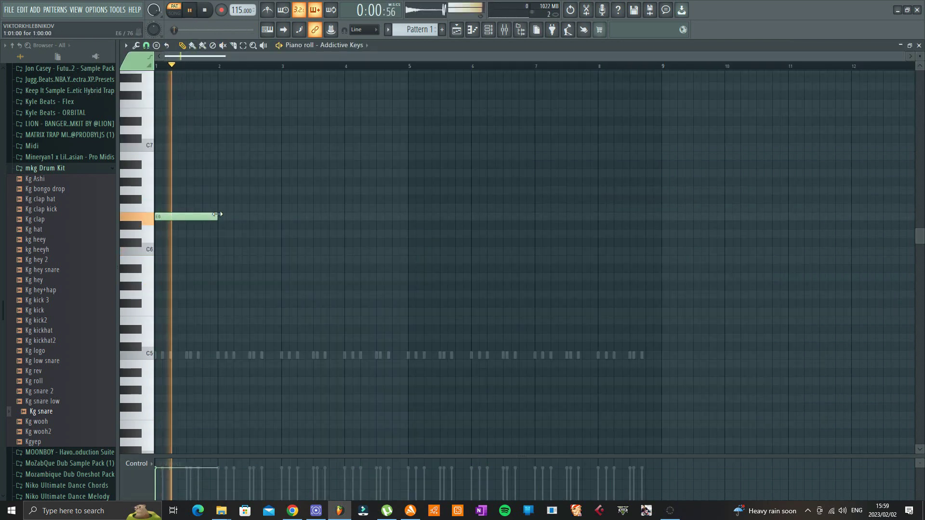
Add a one-bar C6 note starting at step 15 of bar 1 and shorten the E6 note to end where it begins.
click(234, 252)
mouse_move(235, 251)
mouse_down()
mouse_move(211, 252)
mouse_move(220, 251)
mouse_up()
drag(217, 217, 202, 217)
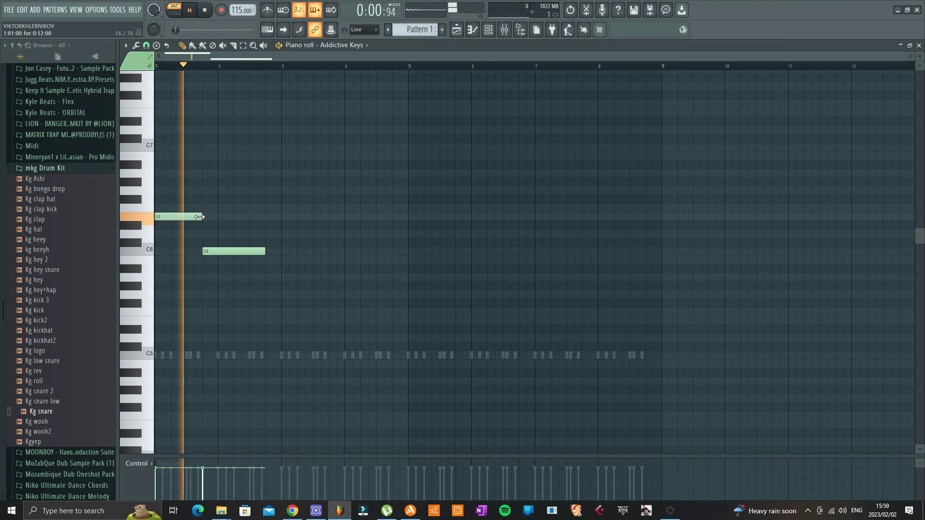
drag(223, 252, 231, 251)
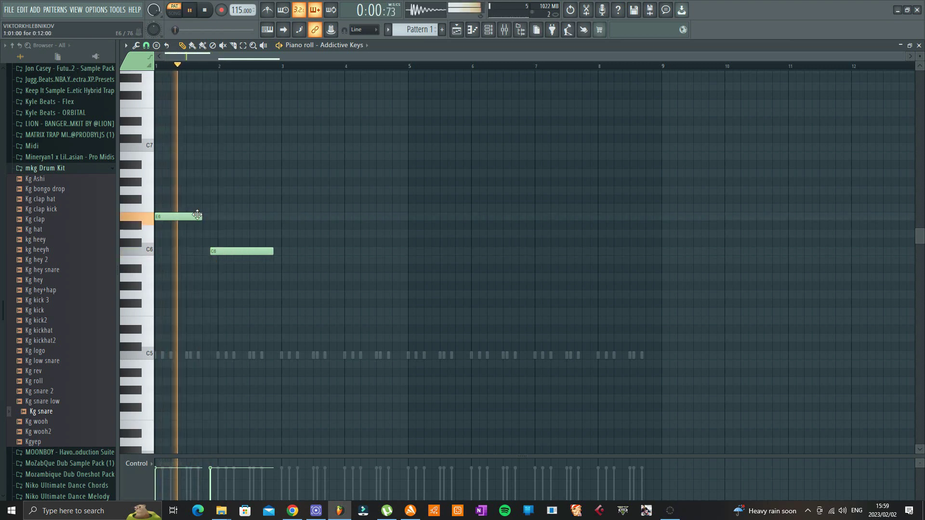
drag(201, 217, 209, 217)
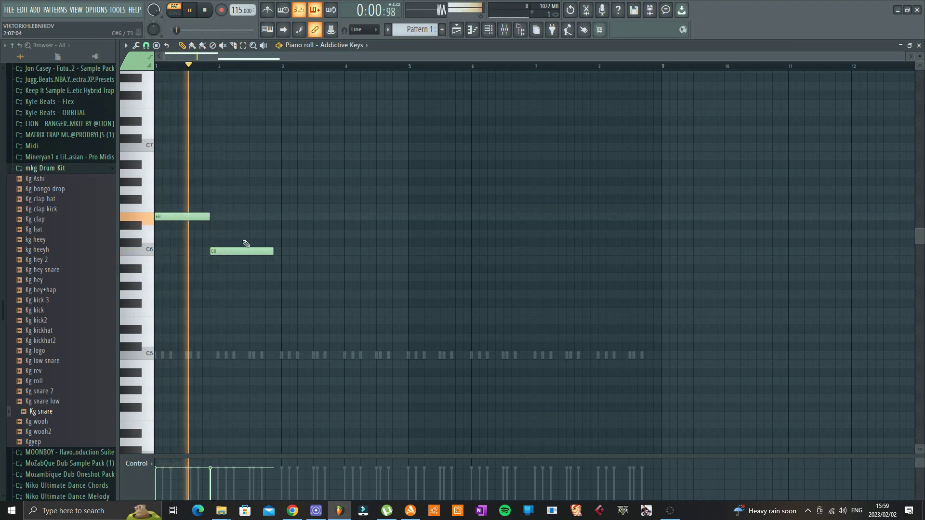
Hide the browser and complete a four-bar progression of chords E5-B5-G6, C5-G5-E6, D5-A5-F#6 and A4-E5-C6.
click(529, 33)
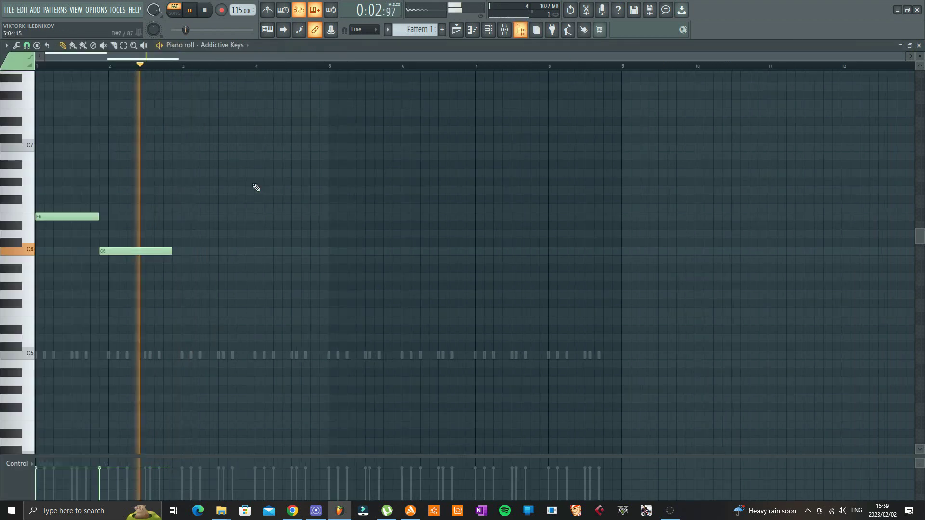
key(space)
click(185, 235)
click(248, 267)
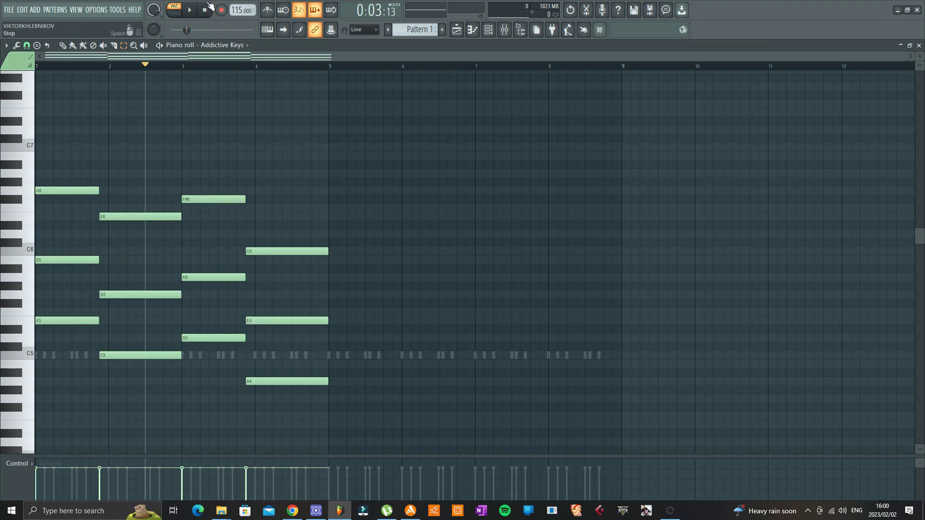
Duplicate the four-bar chord progression to fill eight bars and transpose all the notes down one octave.
key(space)
key(ctrl+b)
click(315, 168)
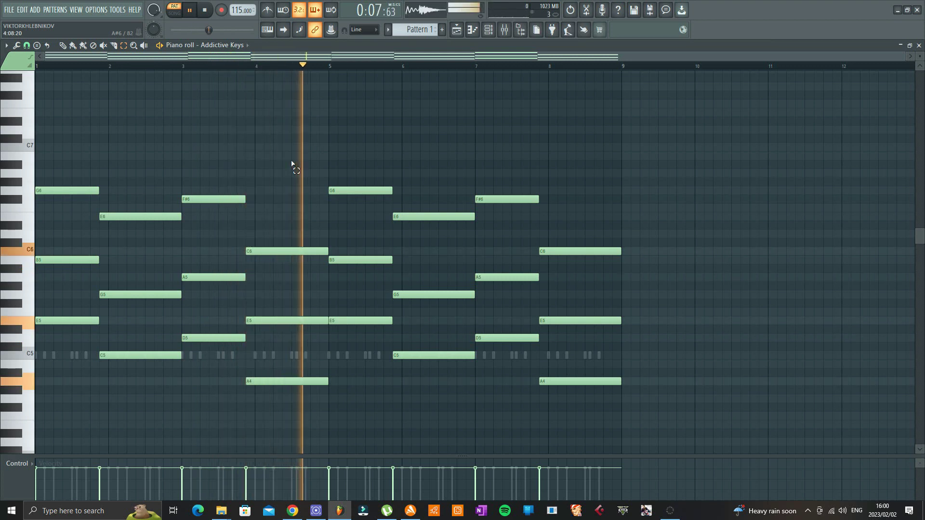
key(ctrl+Down)
scroll(291, 163, down, 5)
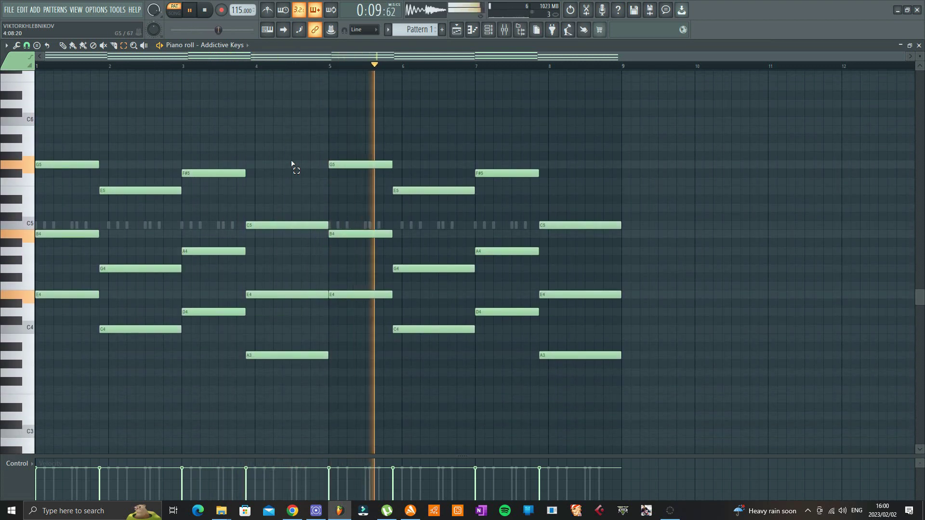
Insert an SRX STRINGS instrument channel from the 808 Clap channel and clone the SRX STRINGS channel.
click(489, 30)
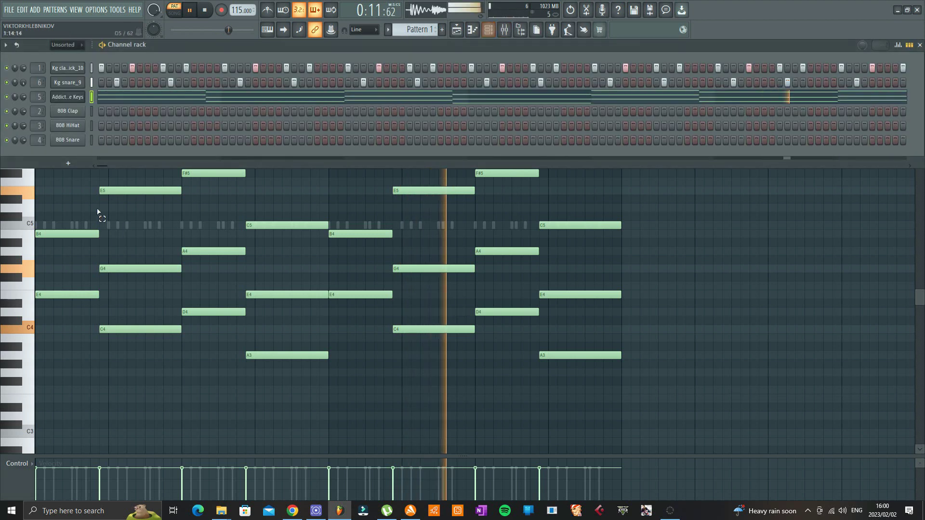
right_click(68, 111)
mouse_move(114, 184)
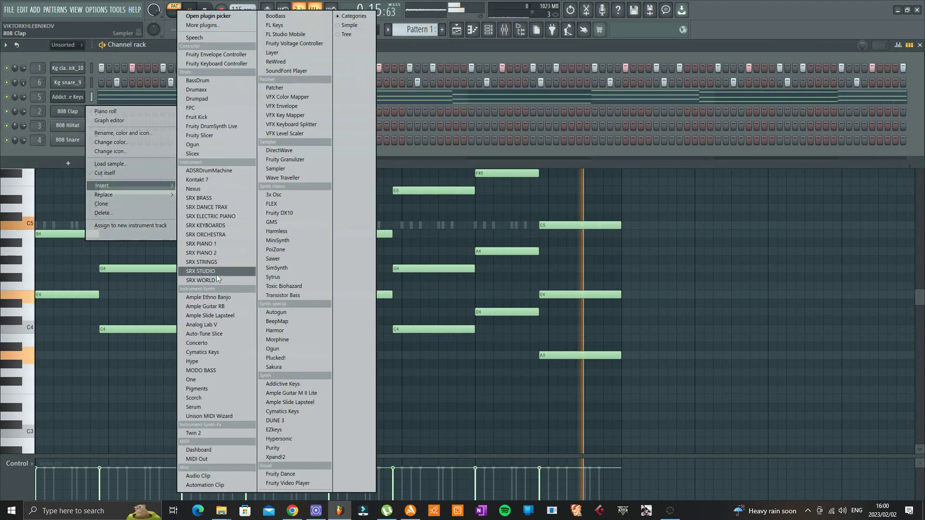
click(214, 262)
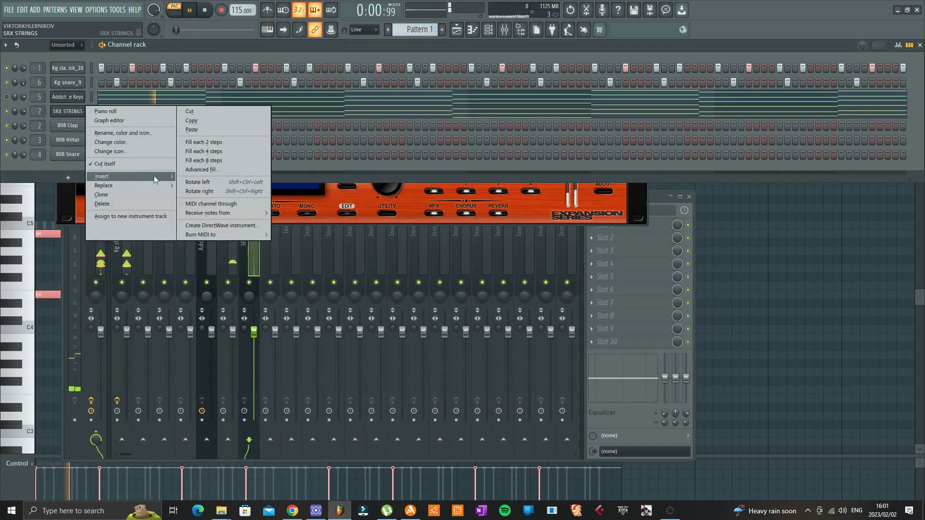
click(145, 195)
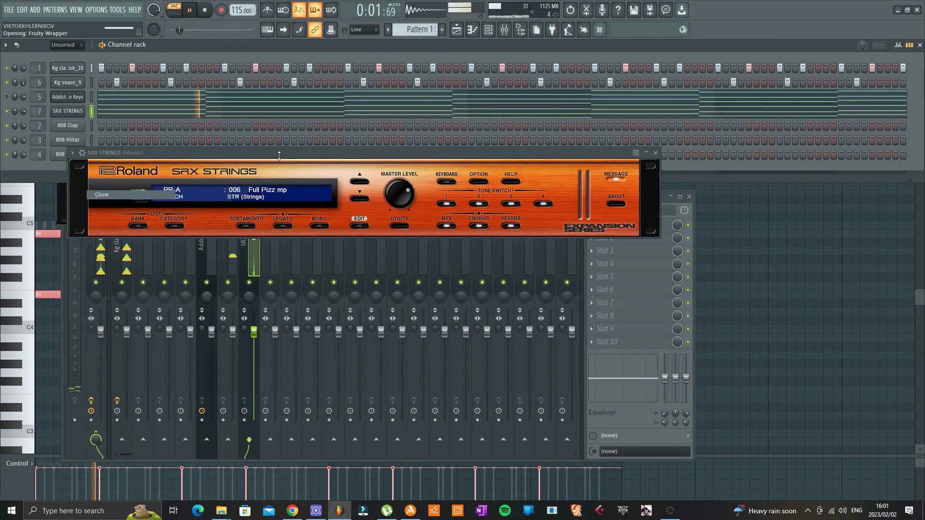
Copy the SRX STRINGS notes into the cloned channel and switch the clone to patch 005 Str Attack.
right_click(73, 111)
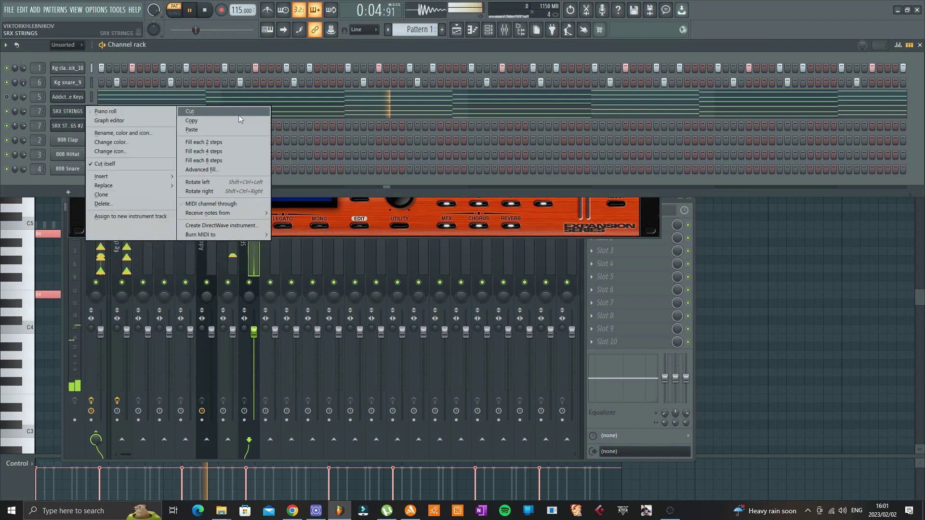
click(239, 122)
right_click(69, 126)
click(212, 144)
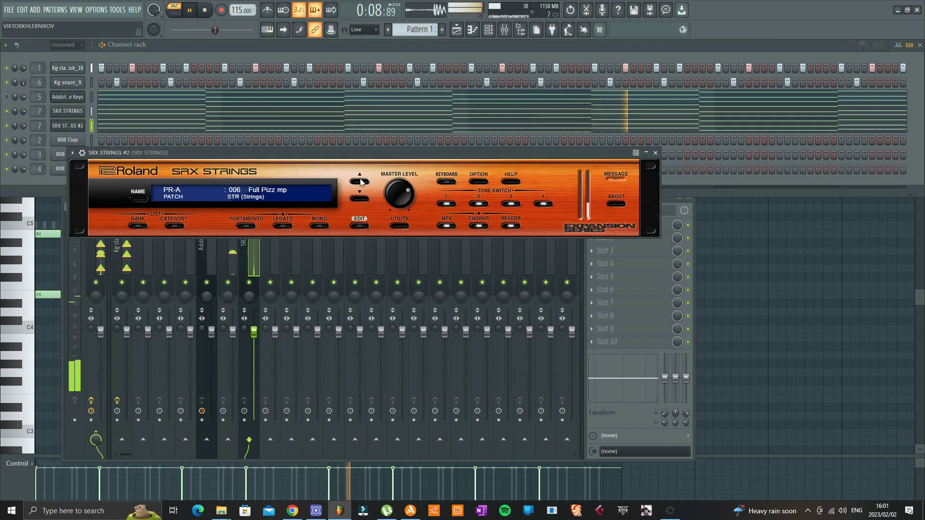
click(361, 183)
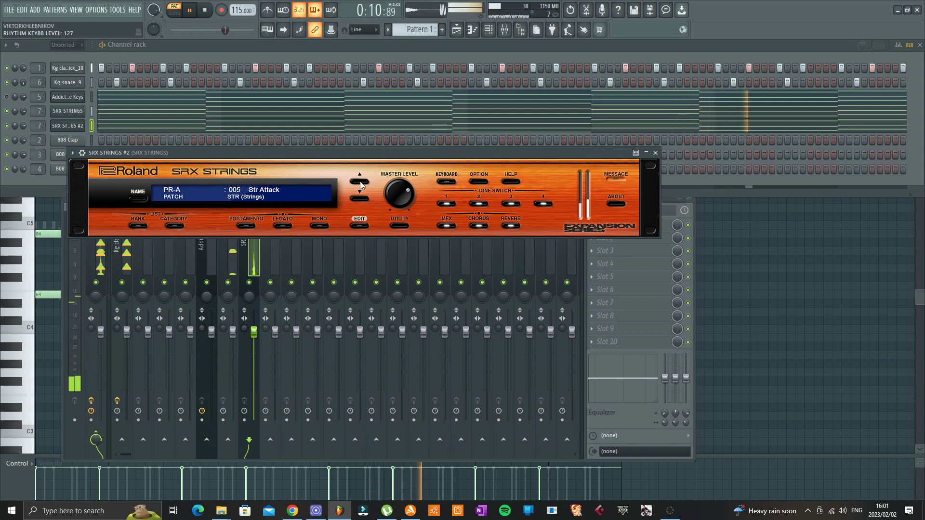
Swap the Addictive Keys channel to the orchestral Strings Section instrument and lower its mixer track to 55% volume.
drag(22, 117, 23, 108)
key(F9)
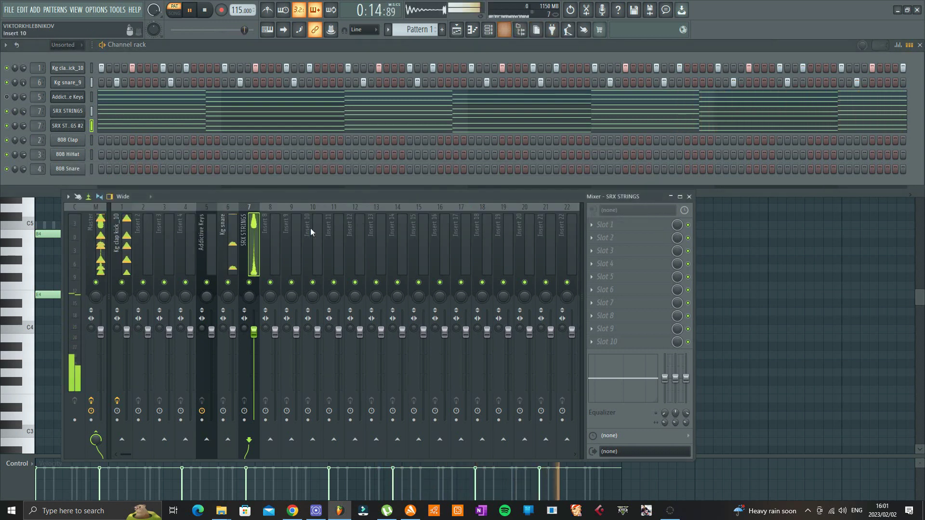
click(210, 245)
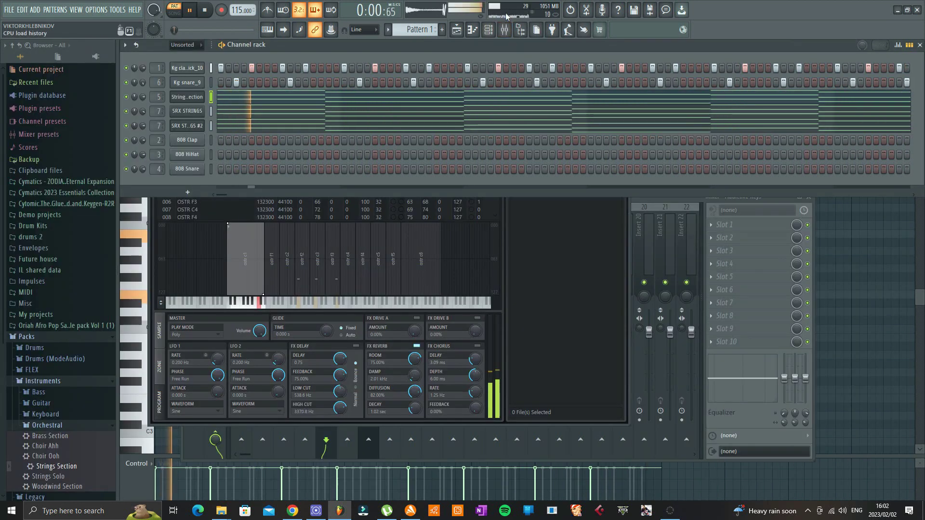
click(505, 30)
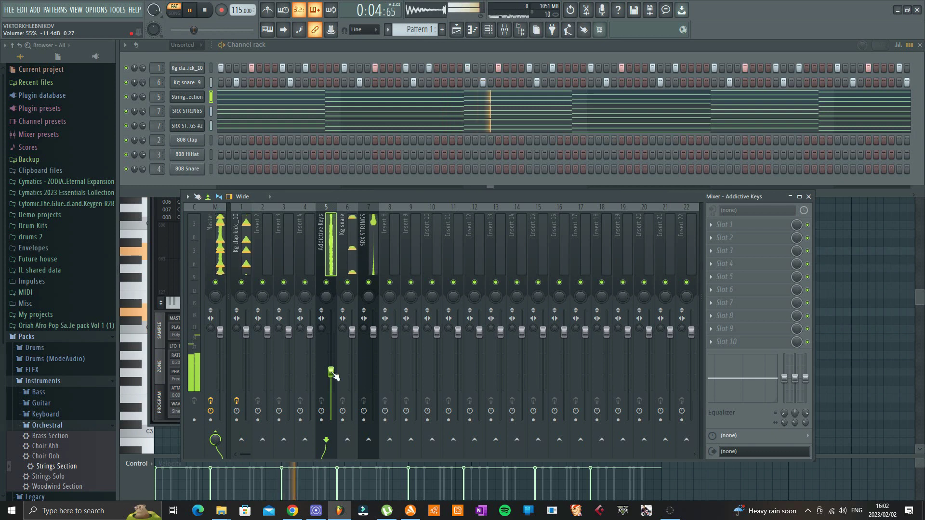
In Edison, cut the end of Kg snare low from about 0.059 to 0.080 and load the trimmed sample into the 808 Clap channel.
click(522, 32)
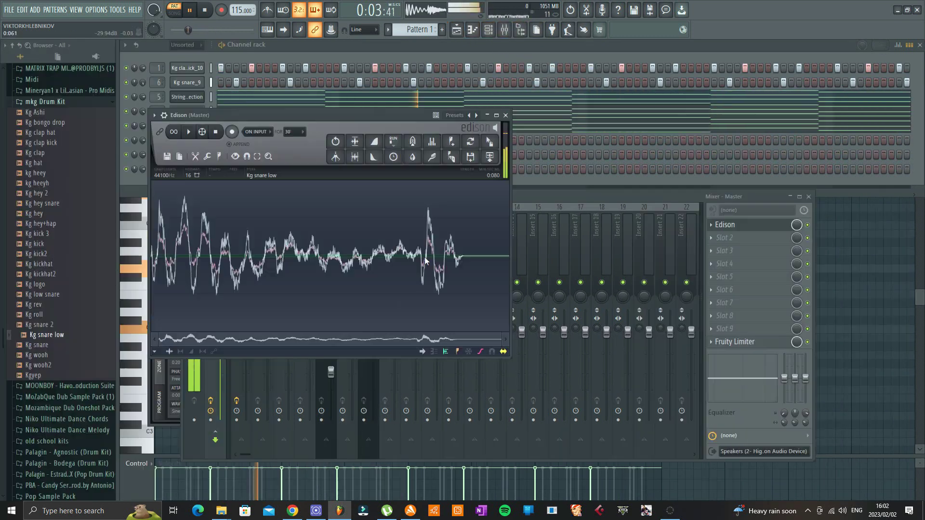
click(195, 156)
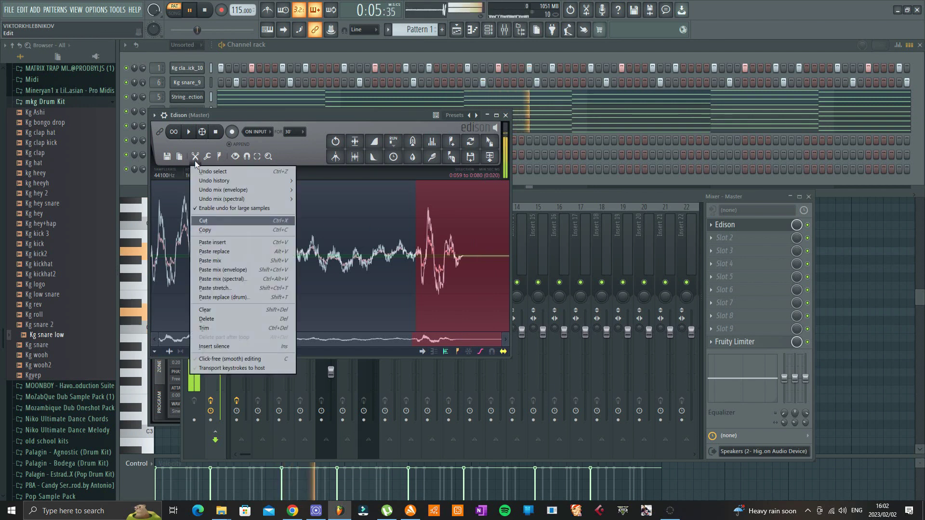
click(215, 220)
drag(489, 158, 578, 140)
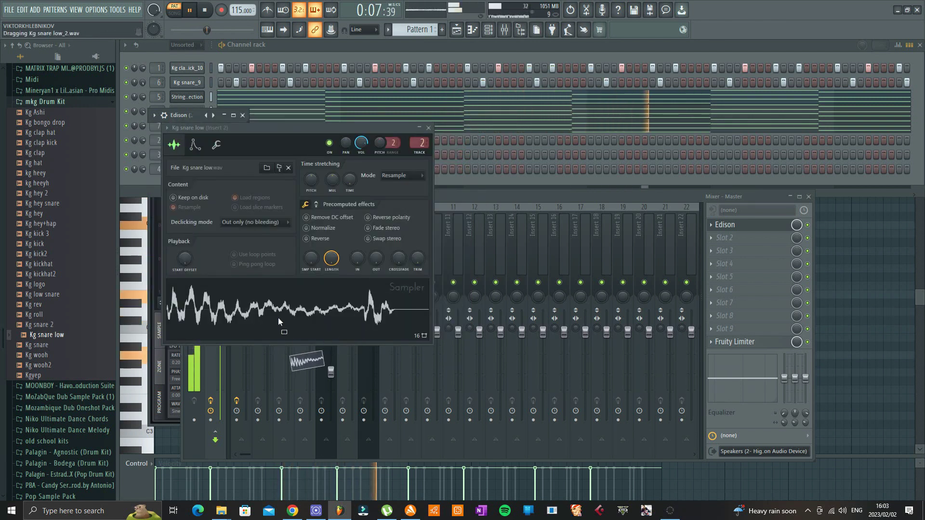
click(317, 50)
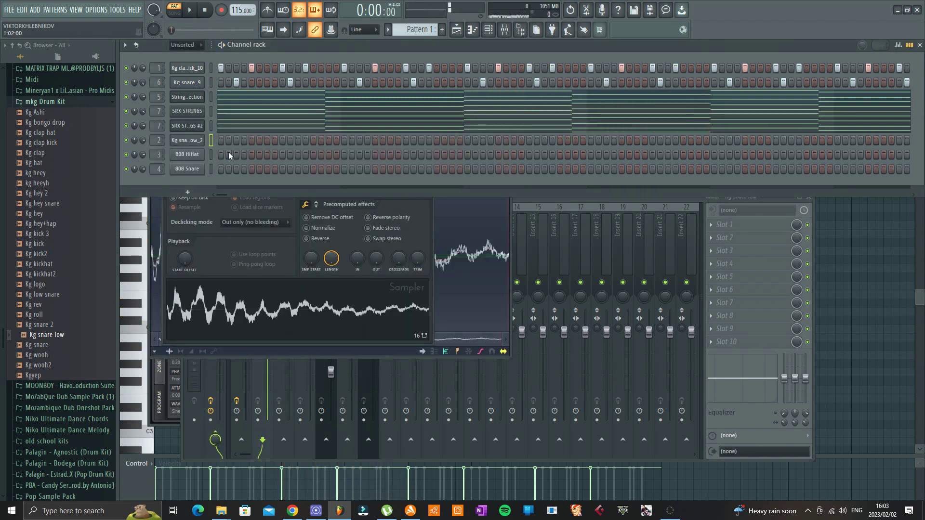
Program the trimmed Kg snare low hits at steps 6 and 15 of both bar 1 and bar 2.
key(space)
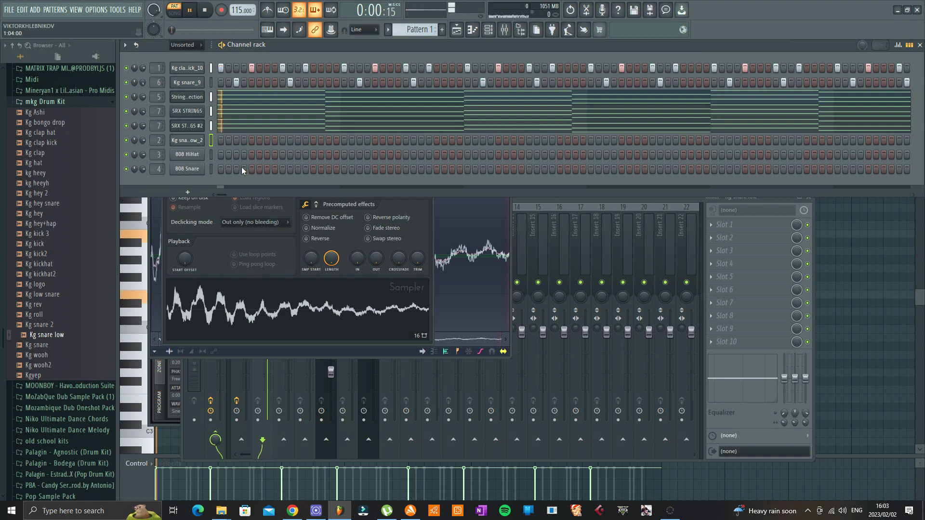
click(259, 140)
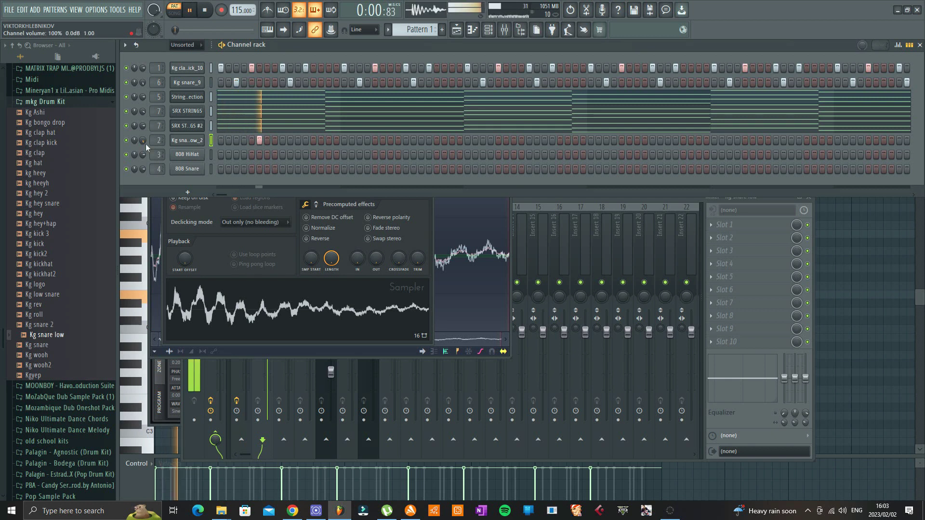
key(space)
key(space)
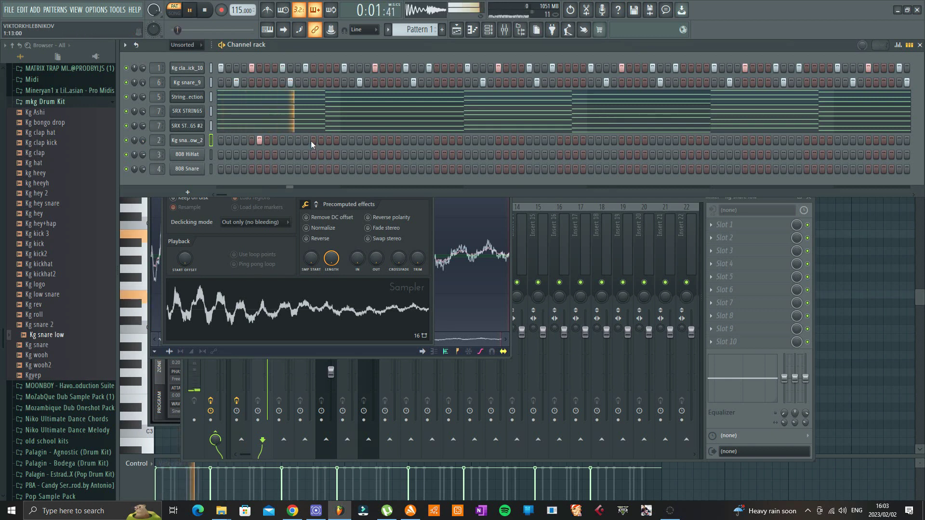
click(328, 140)
click(390, 140)
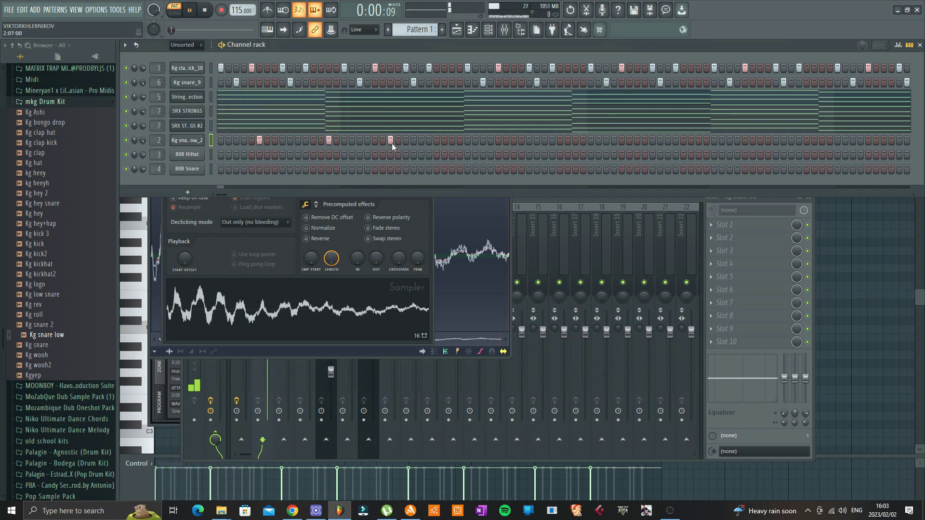
click(391, 140)
click(382, 140)
click(451, 140)
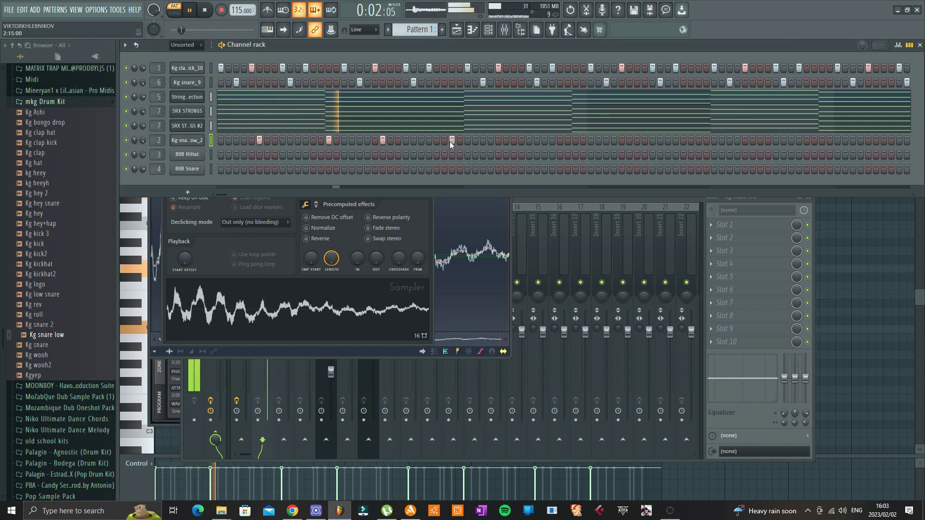
Select the two-bar Kg snare low pattern in its piano roll and duplicate it three times to fill eight bars.
right_click(205, 145)
click(228, 138)
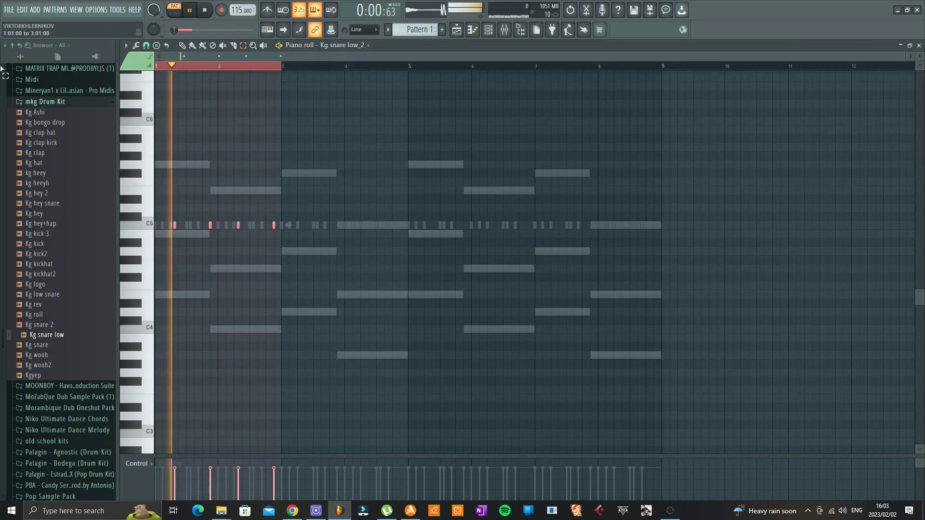
key(ctrl+b)
key(ctrl+b)
key(ctrl+b)
key(ctrl+d)
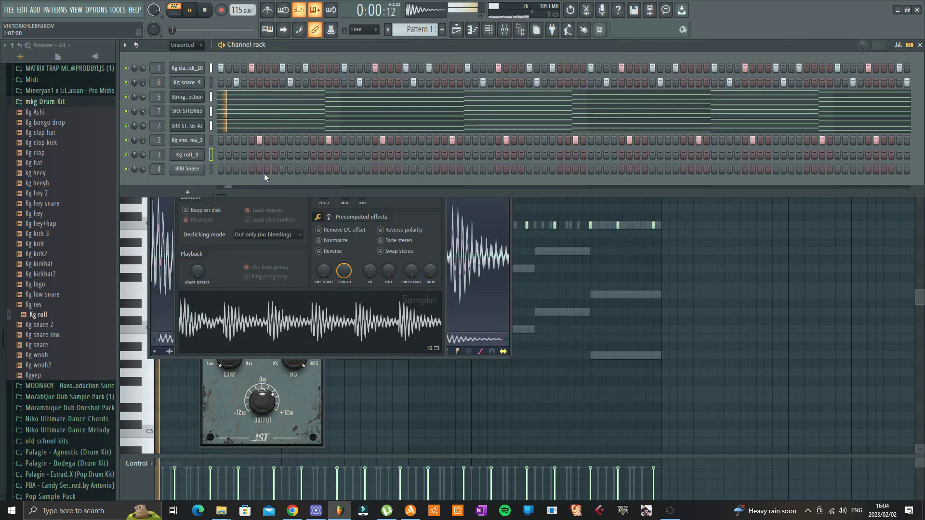
Try the Kg roll hit at step 15 of bar 1, settle on step 6 instead, and restart playback.
click(260, 172)
click(270, 155)
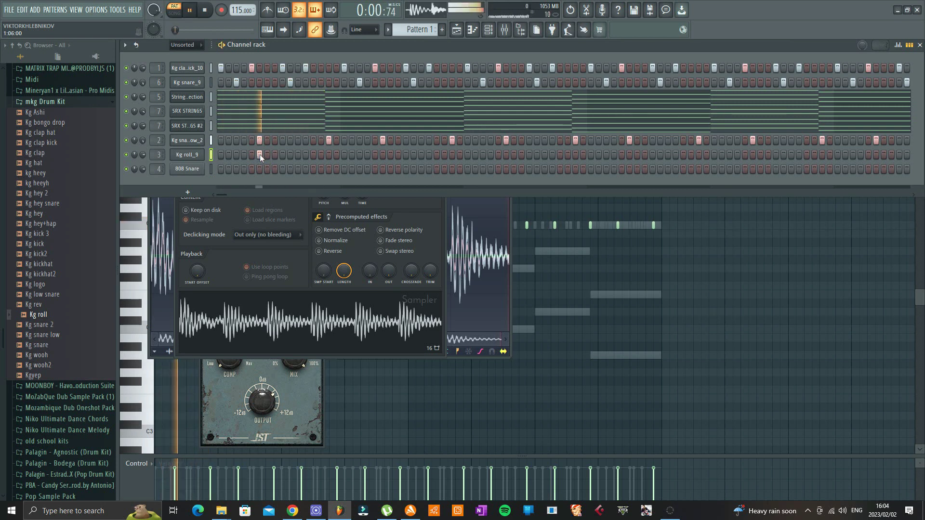
click(328, 155)
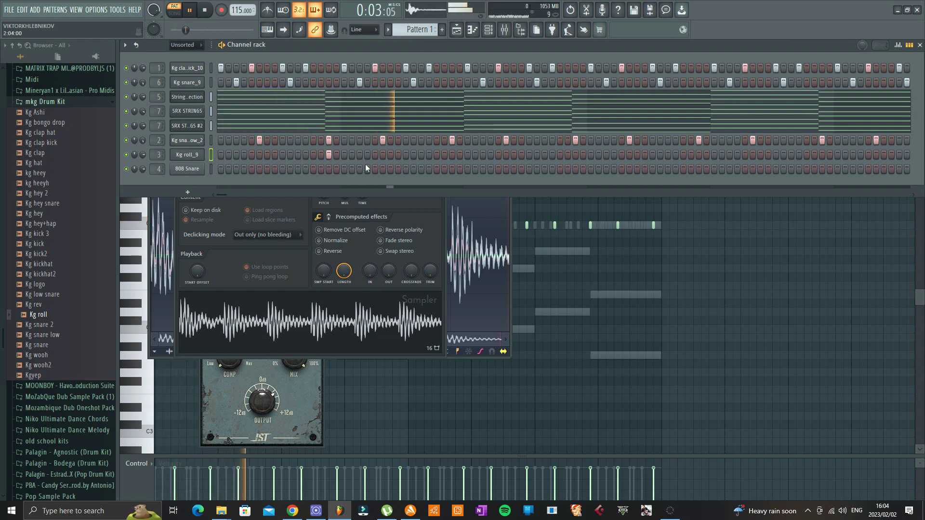
click(260, 154)
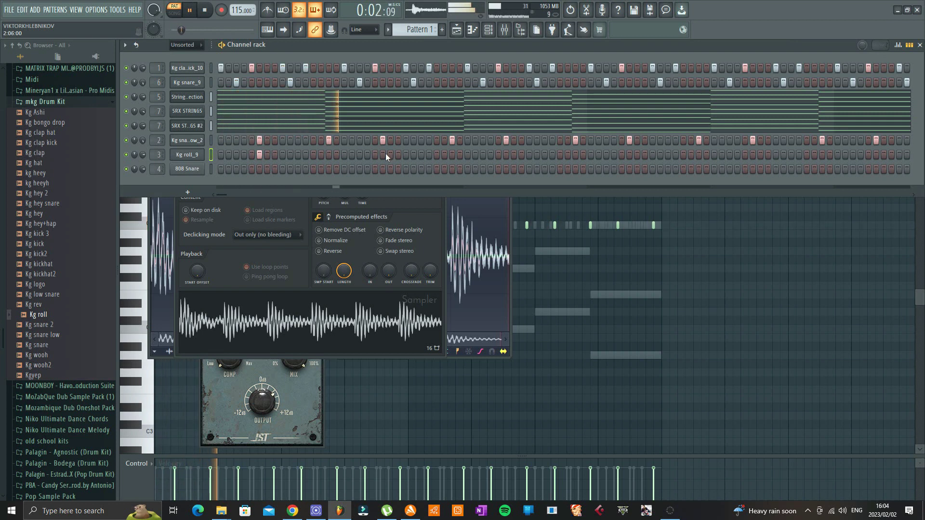
key(space)
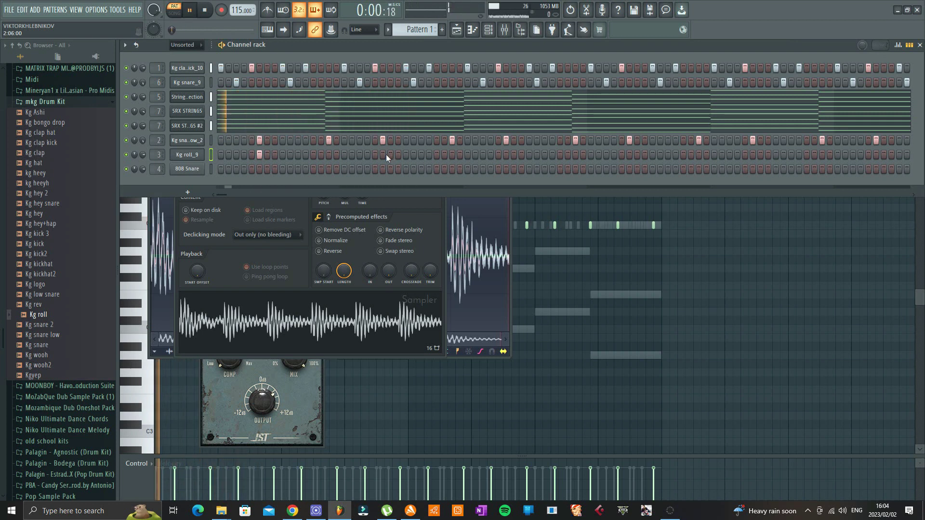
Add a Kg roll hit at step 6 of bar 2 and duplicate the two-bar pattern in its piano roll to fill eight bars.
click(384, 155)
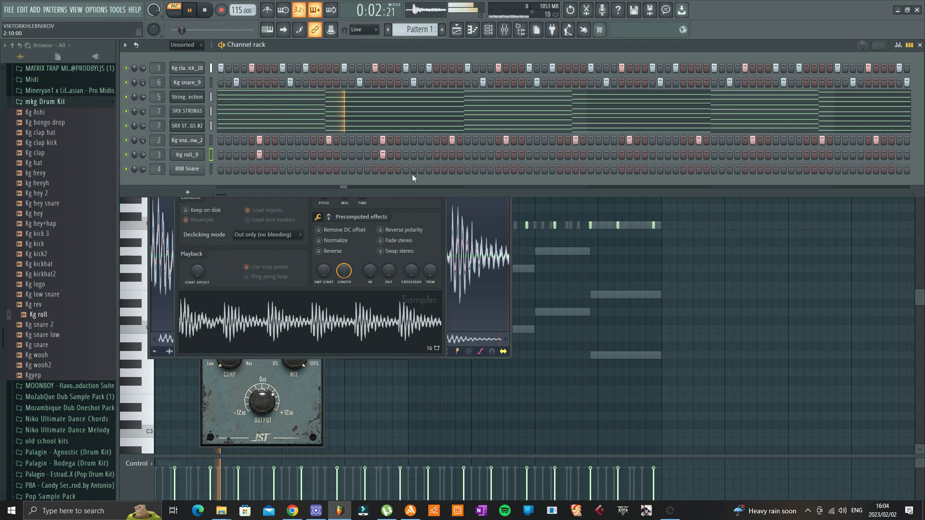
right_click(204, 151)
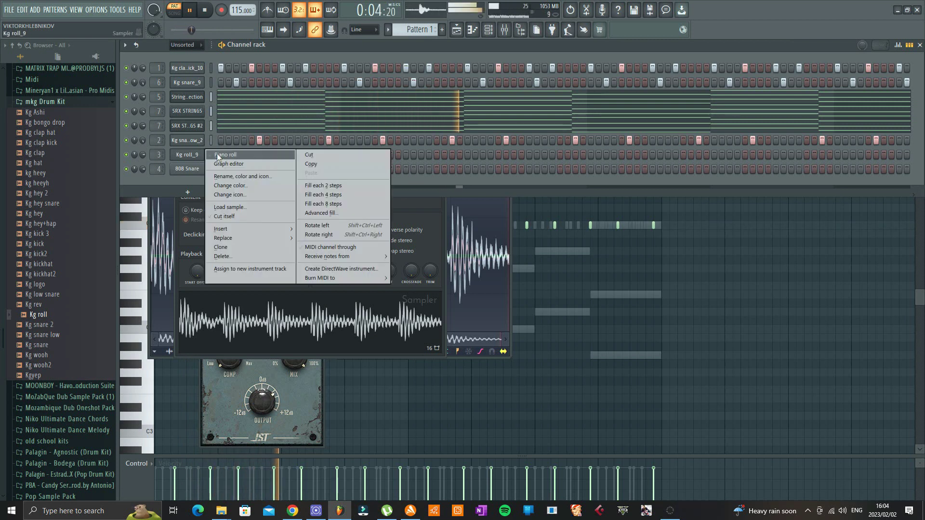
click(218, 154)
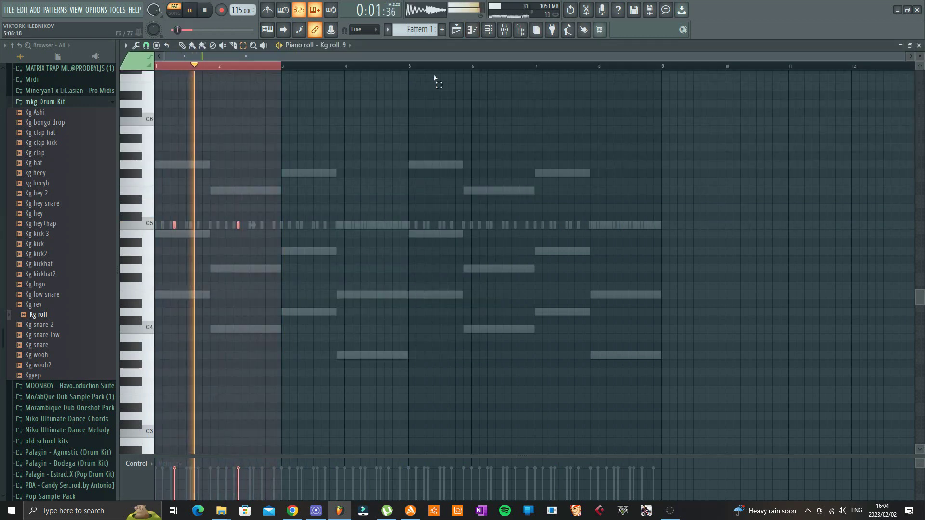
click(506, 31)
click(473, 30)
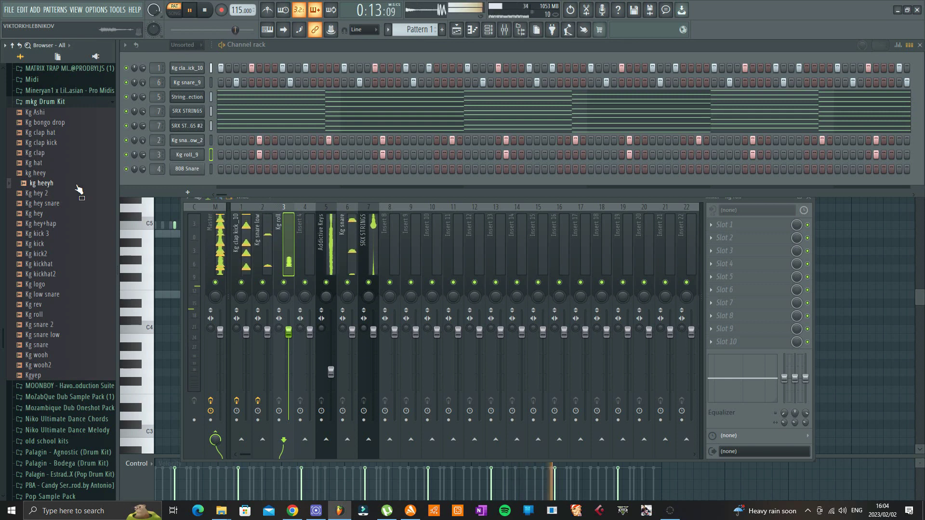
Load the kg heeyh sample into the 808 Snare channel and try its hit at steps 8 and 7 of bar 1.
drag(77, 186, 193, 169)
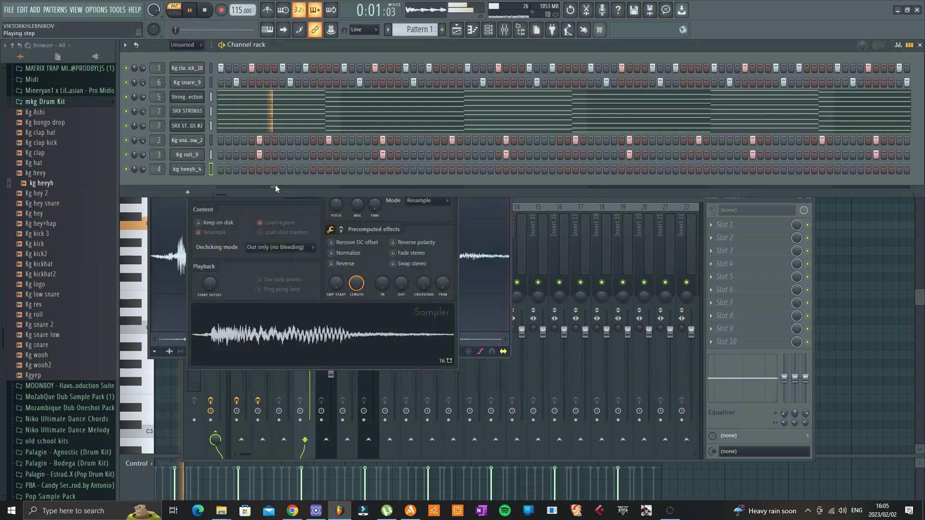
click(274, 170)
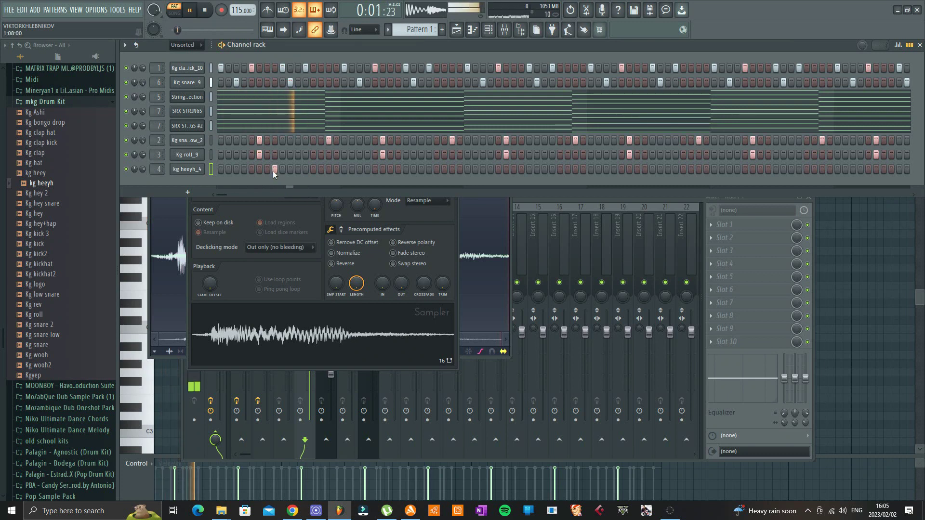
click(273, 171)
click(267, 171)
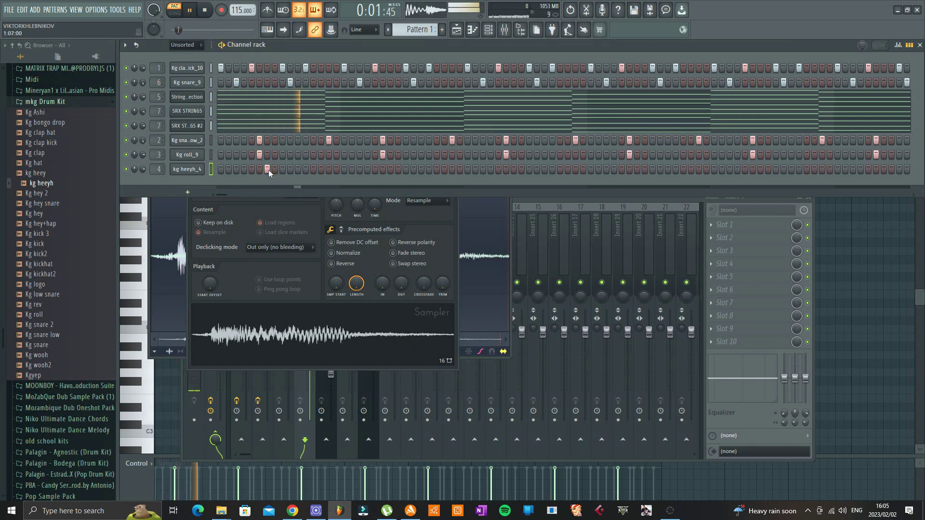
click(268, 170)
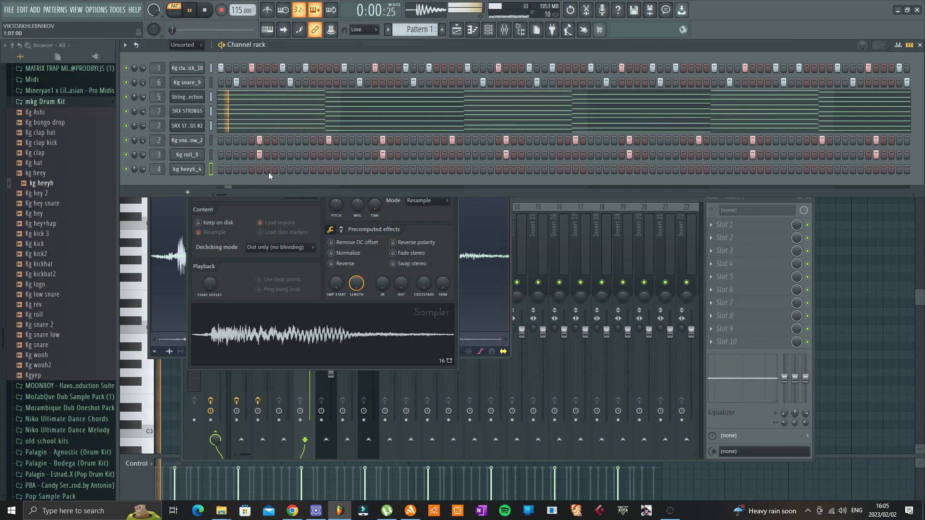
Program kg heeyh hits at step 15 of bars 1 and 2 and duplicate the pattern in its piano roll to fill eight bars.
click(328, 169)
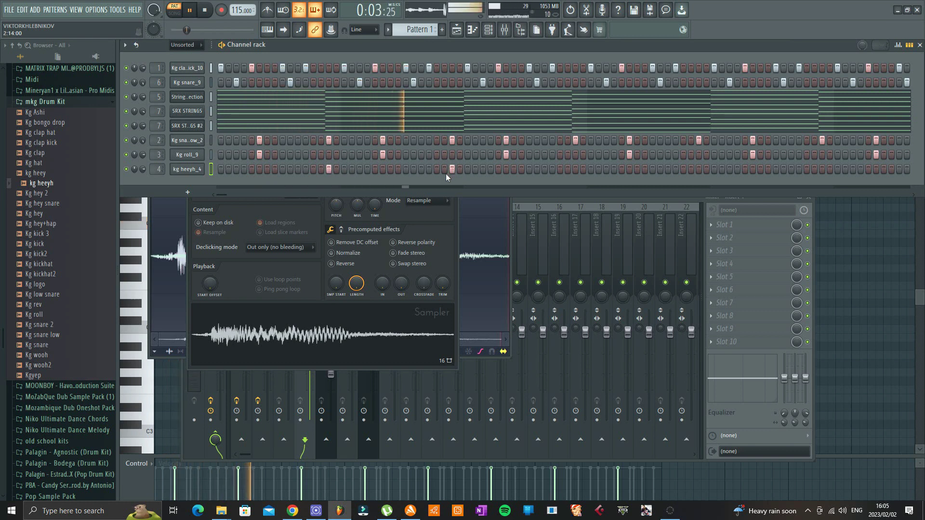
right_click(199, 169)
click(254, 170)
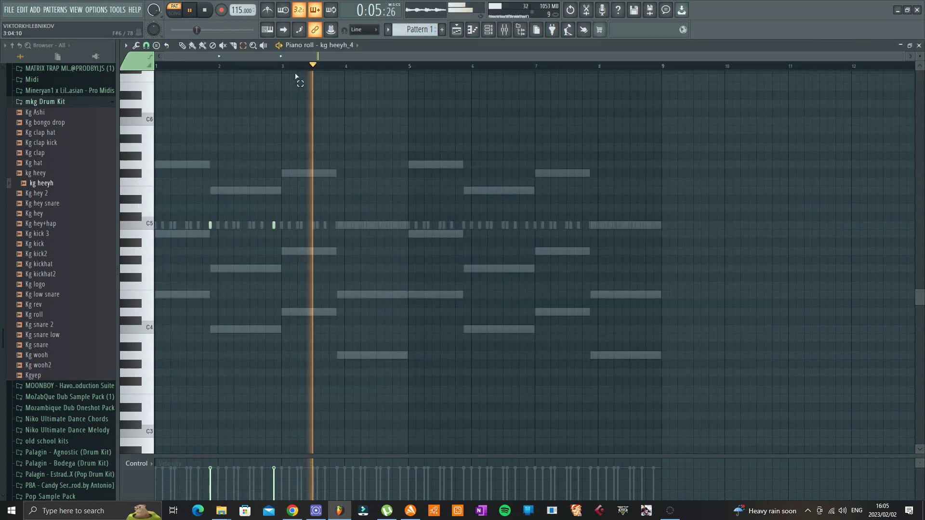
Draw the FM Sub bass notes E4, C4, D4 and A3 along the lowest chord notes and duplicate the four bars to fill eight.
double_click(182, 294)
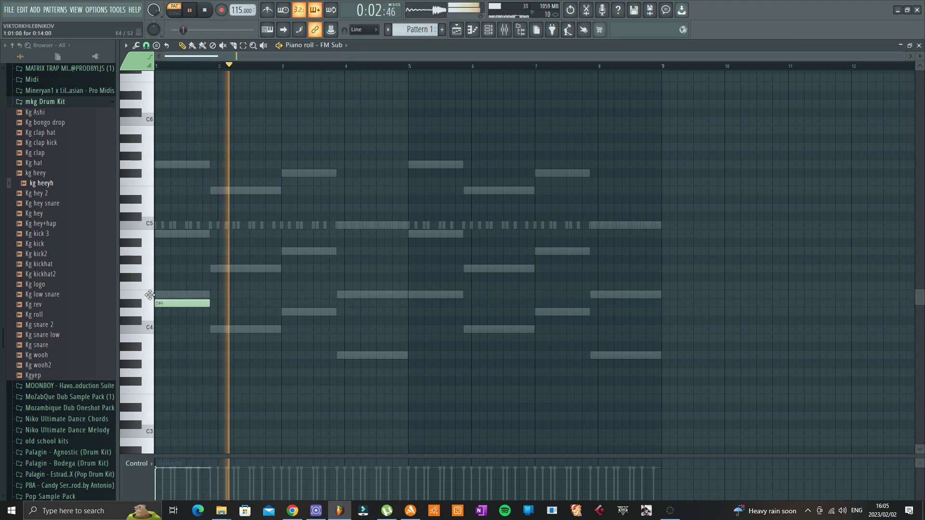
double_click(217, 330)
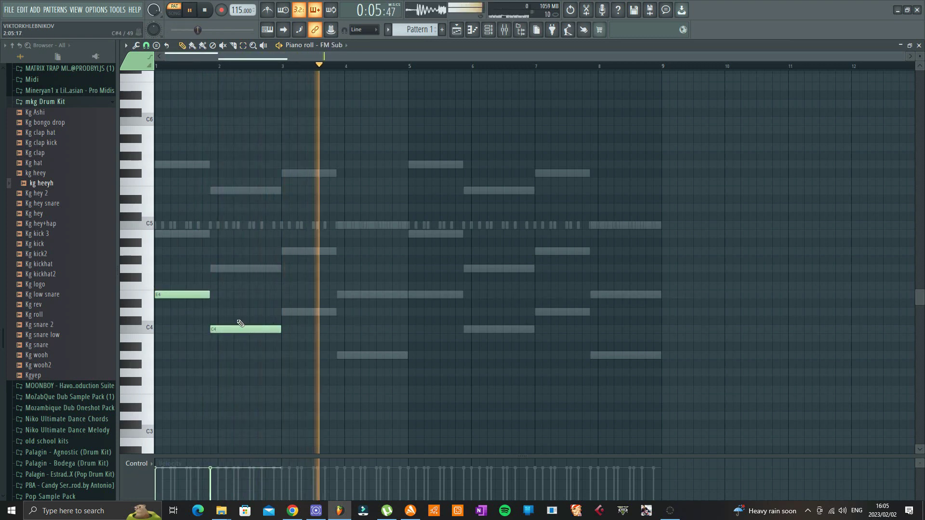
double_click(306, 313)
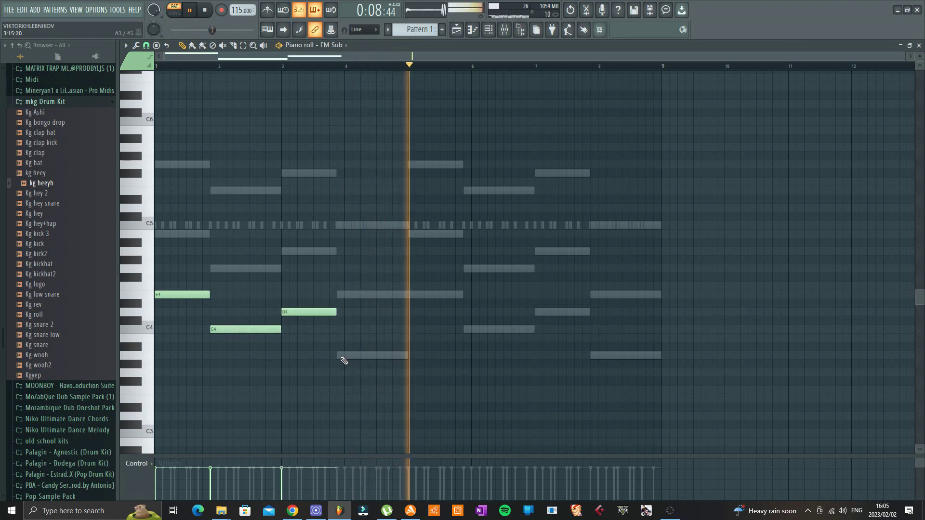
double_click(361, 355)
key(ctrl+b)
key(ctrl+d)
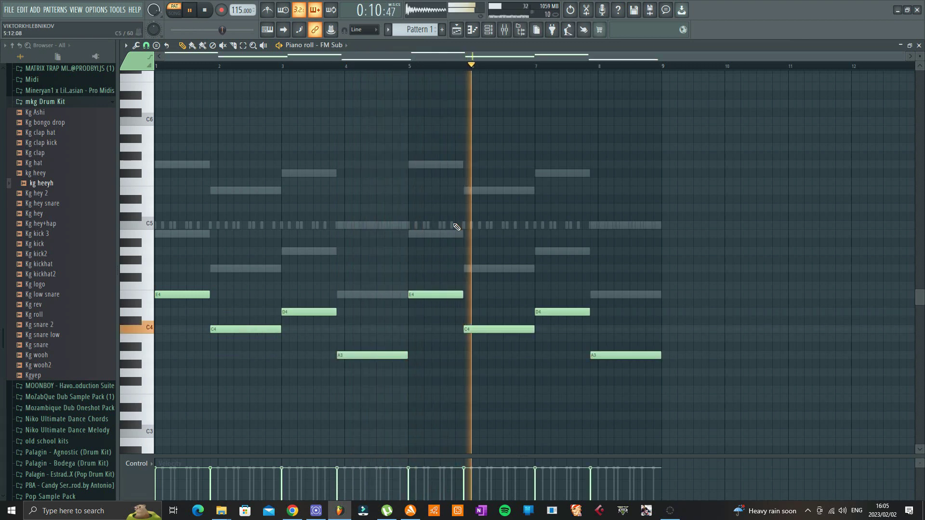
click(494, 30)
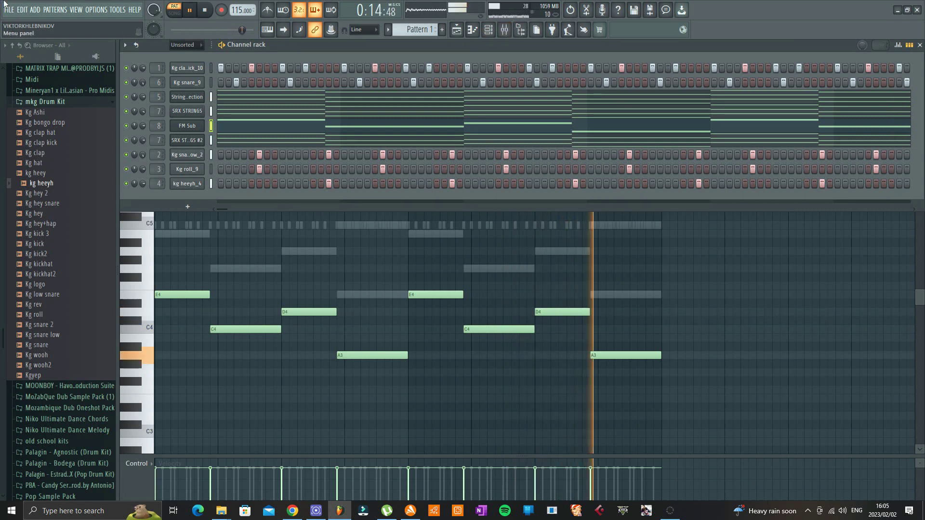
key(F9)
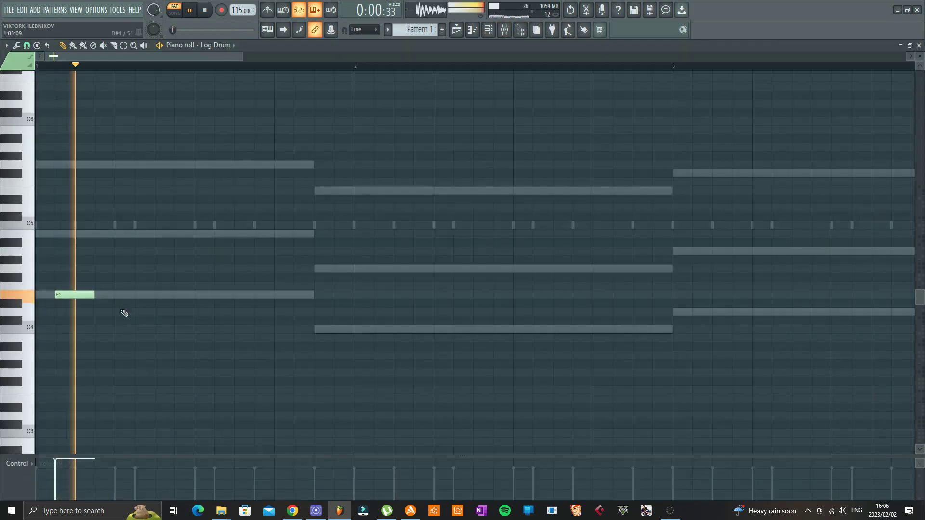
Place two-step Log Drum E4 notes at steps 1 and 3 of bar 1 and audition them.
mouse_move(72, 299)
mouse_down()
mouse_move(84, 286)
mouse_move(89, 303)
mouse_up()
click(89, 312)
key(space)
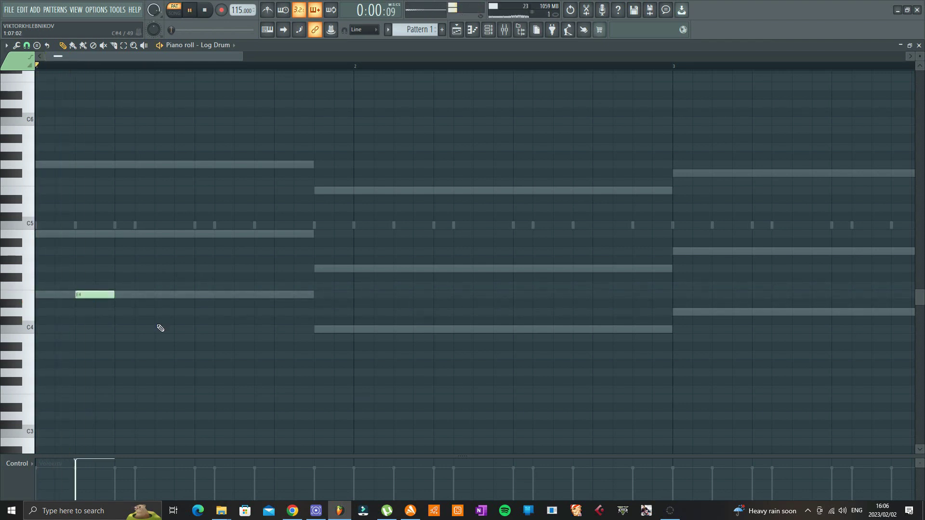
key(space)
key(space)
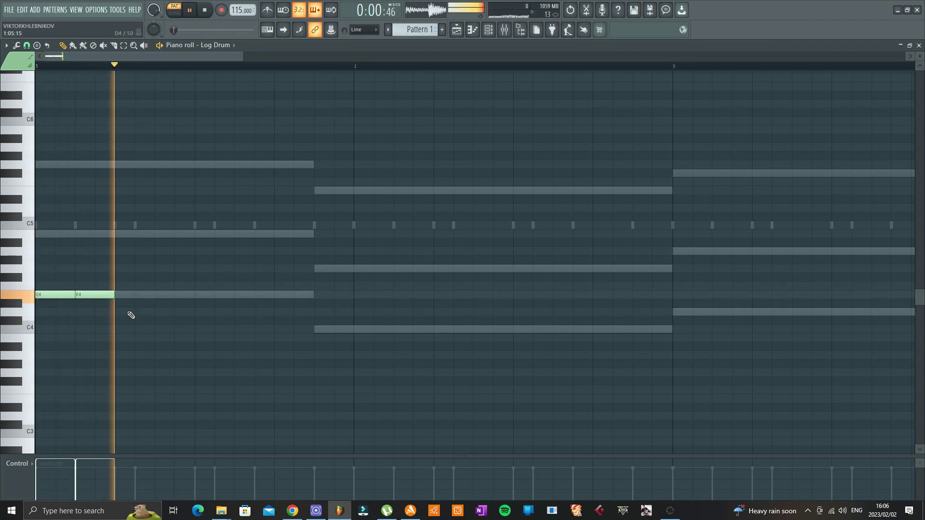
Add a third two-step Log Drum E4 note, moving it from step 5 to step 6 of bar 1 while auditioning.
key(space)
click(135, 294)
key(space)
key(space)
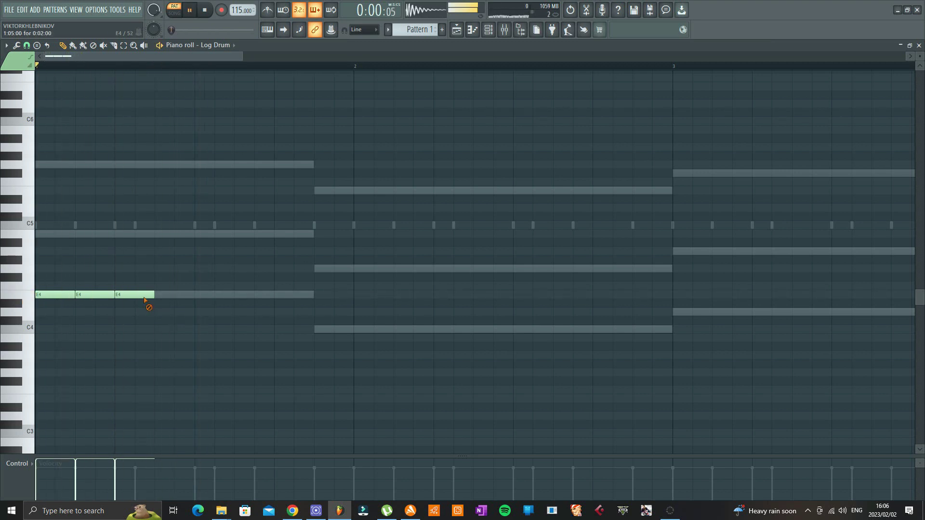
key(space)
mouse_move(144, 295)
mouse_down()
mouse_move(180, 296)
mouse_move(160, 297)
mouse_up()
key(space)
key(space)
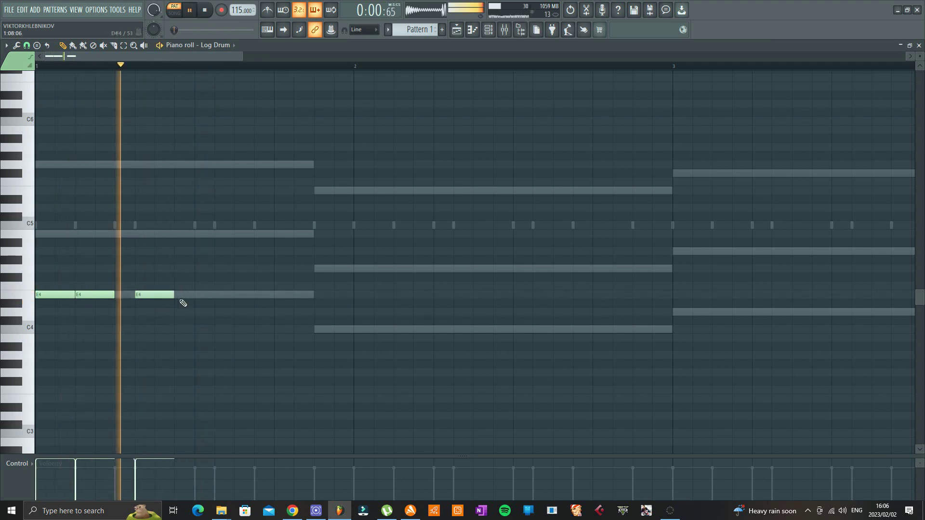
Add one-step Log Drum E4 notes at steps 9 and 10 of bar 1 while auditioning.
click(197, 295)
key(space)
key(space)
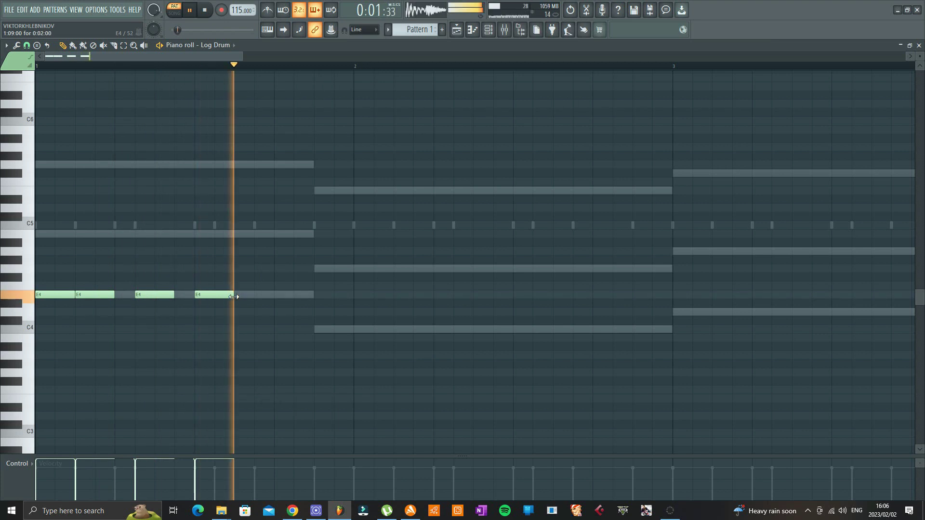
drag(234, 295, 215, 295)
key(space)
key(space)
click(221, 295)
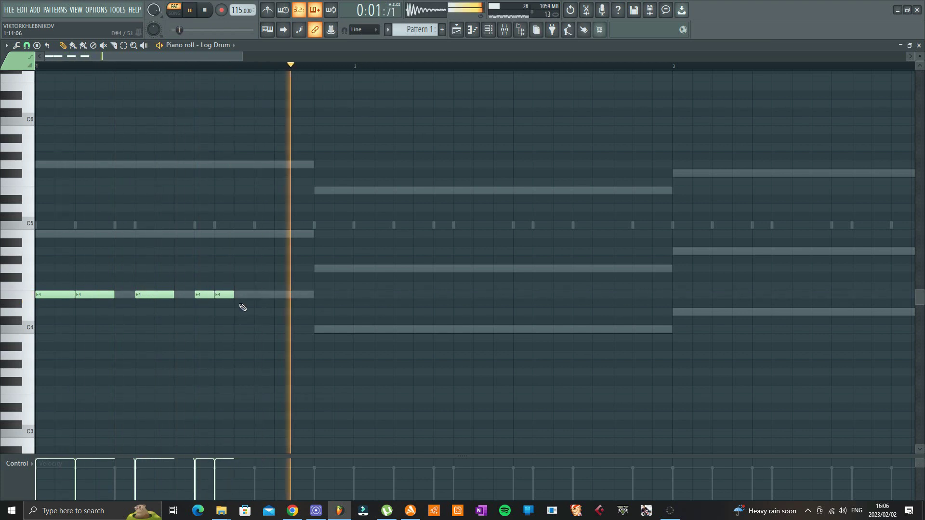
Shorten the Log Drum E4 note at step 9 of bar 1 to a tiny stab and replay the pattern.
key(space)
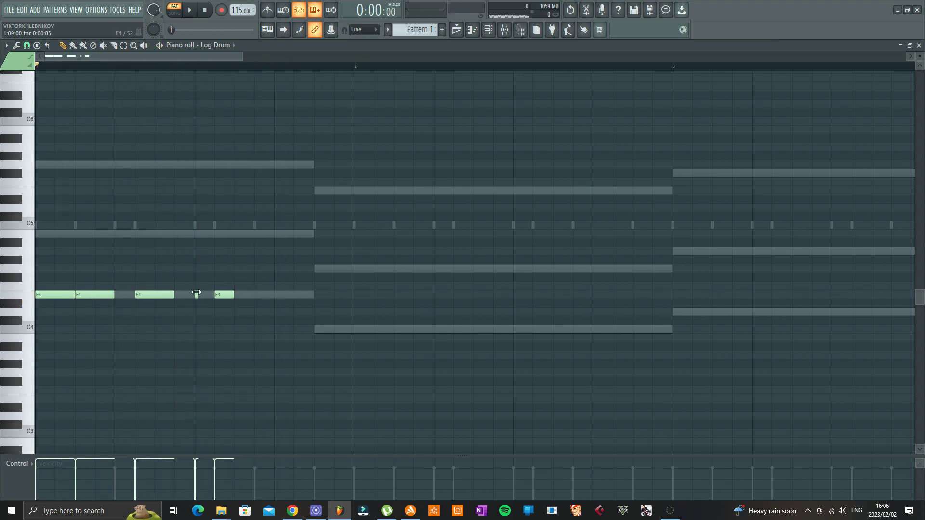
key(space)
scroll(191, 71, up, 3)
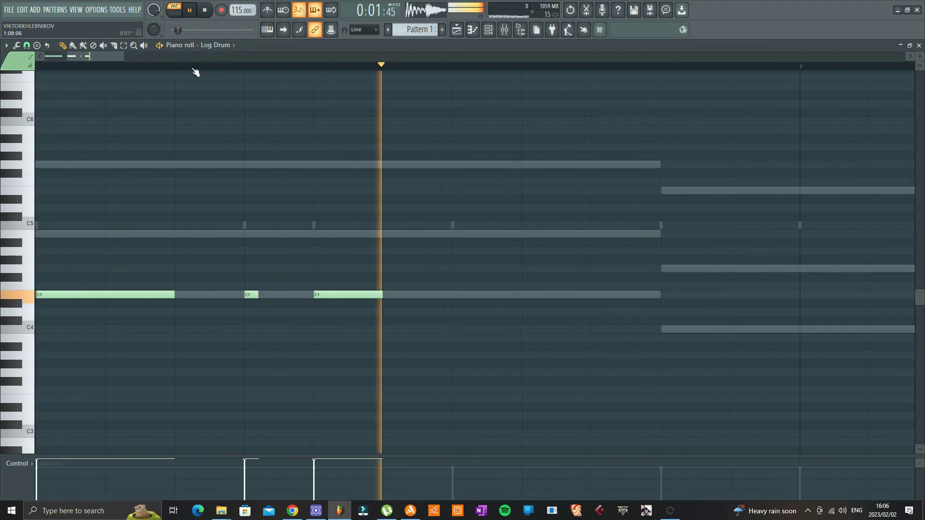
key(space)
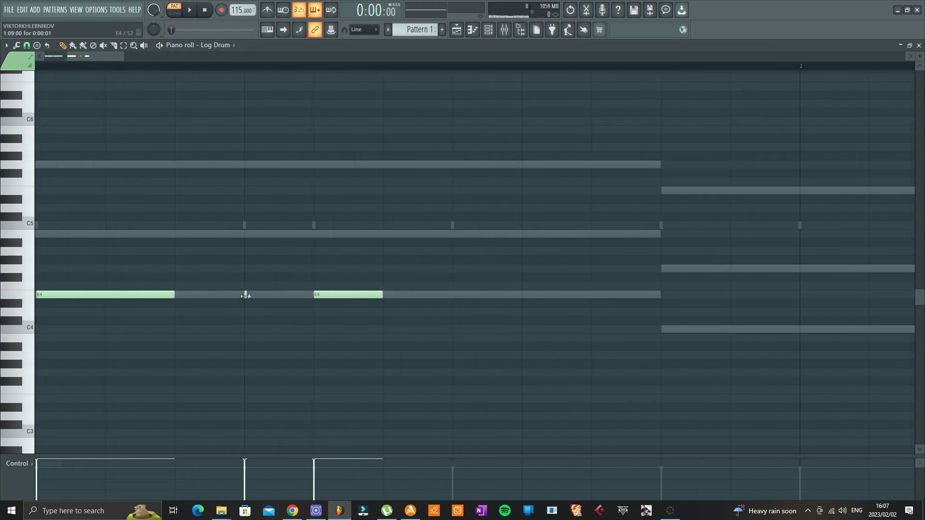
key(space)
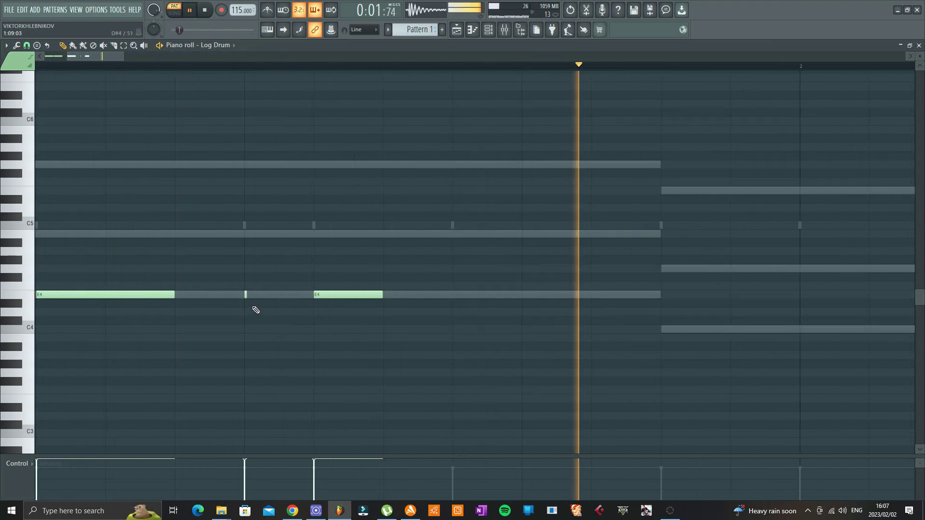
Shorten the Log Drum E4 note at step 10 to a tiny stab and place a one-step E4 at step 12 instead of step 11.
click(456, 296)
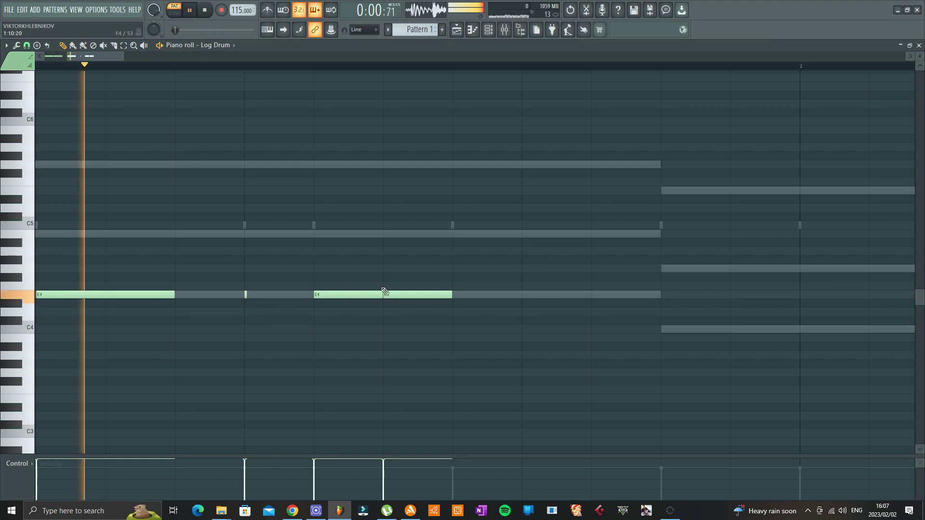
right_click(394, 296)
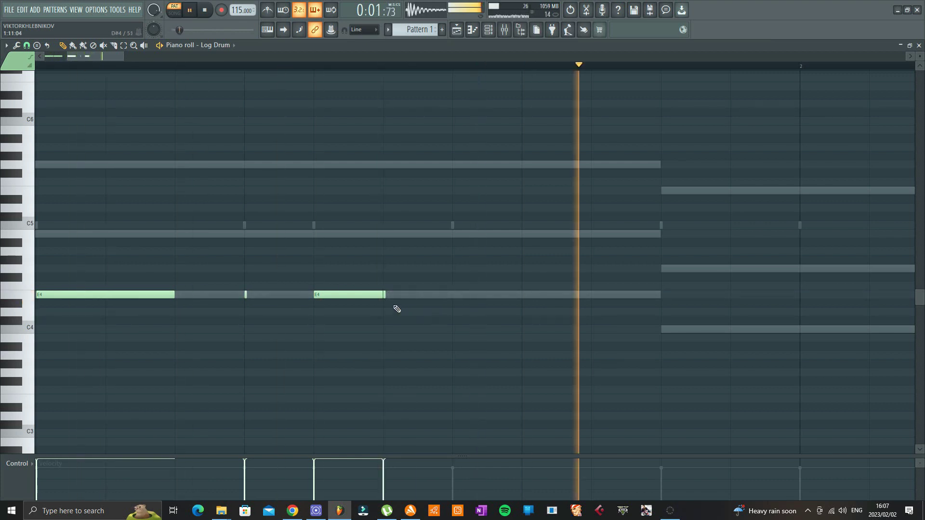
key(space)
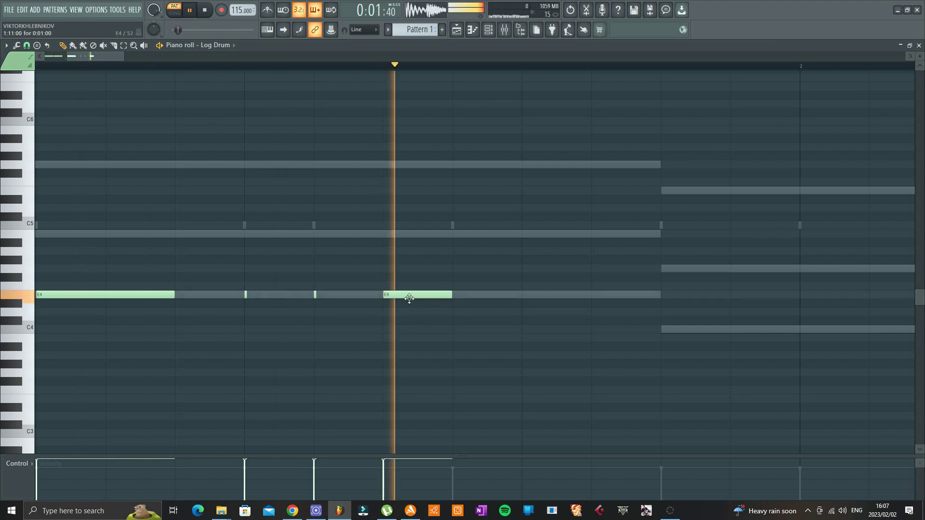
drag(407, 294, 468, 291)
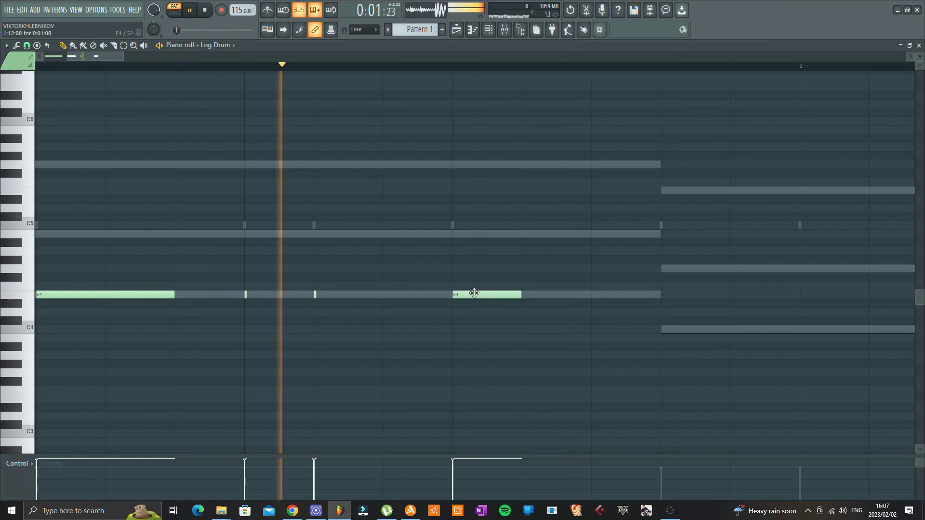
Add two-step Log Drum C4 notes at step 15 of bar 1 and step 3 of bar 2, moving the second to step 2.
scroll(365, 75, down, 4)
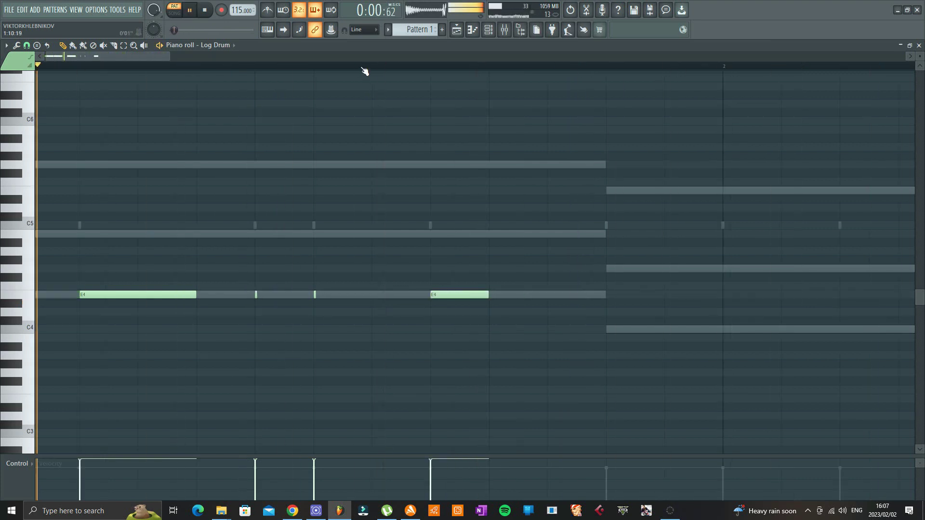
key(space)
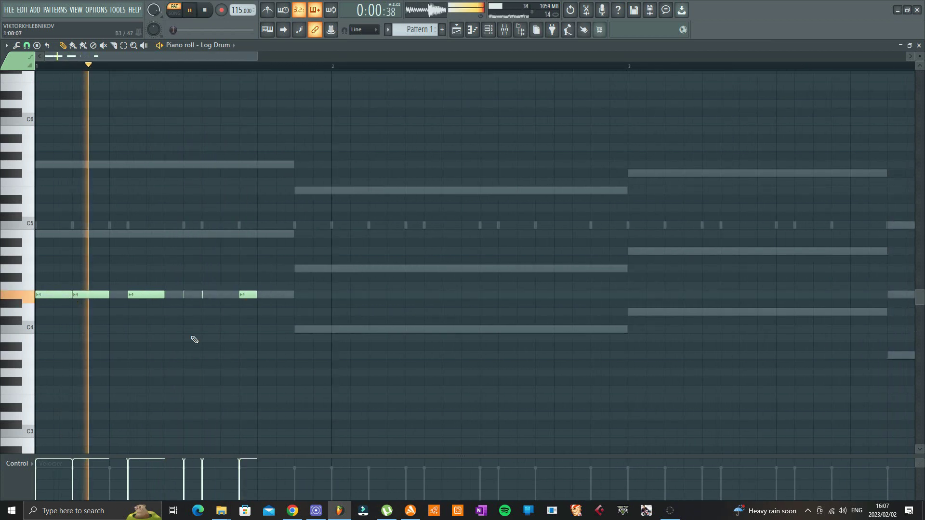
click(298, 330)
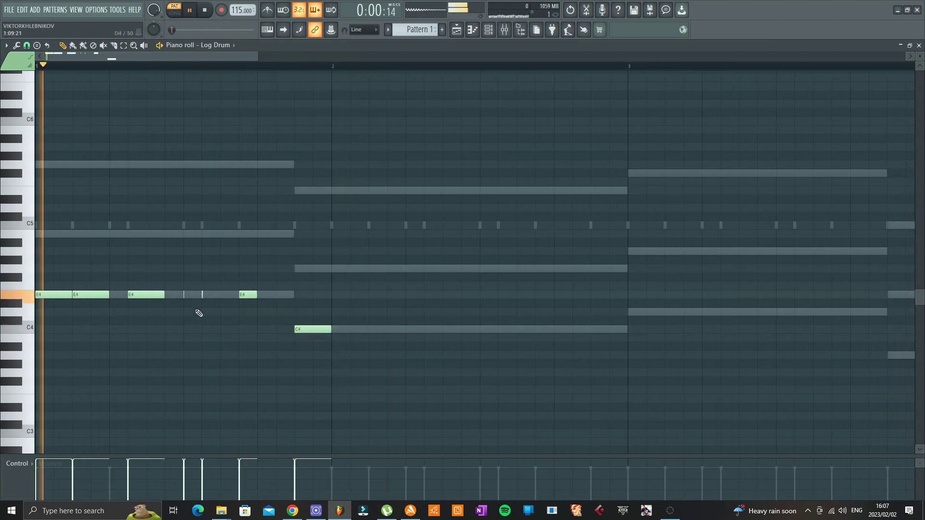
click(390, 332)
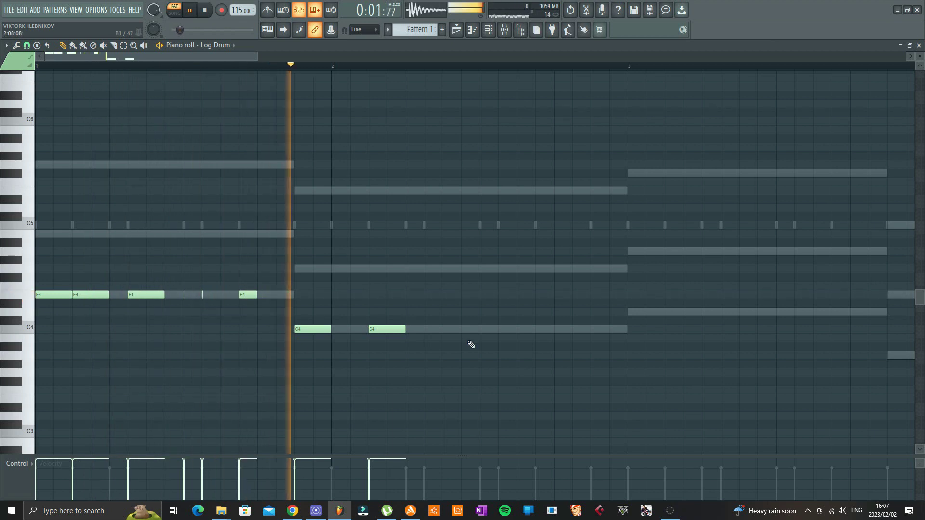
drag(392, 329, 362, 336)
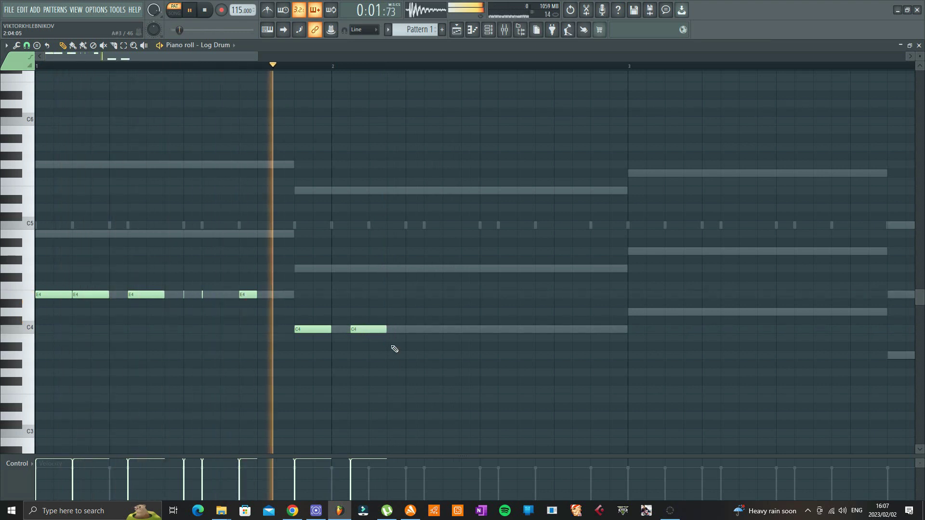
Replace the second Log Drum C4 note in bar 2 with C4 notes at steps 5 and 6, shortening the first to half a step.
drag(368, 328, 378, 328)
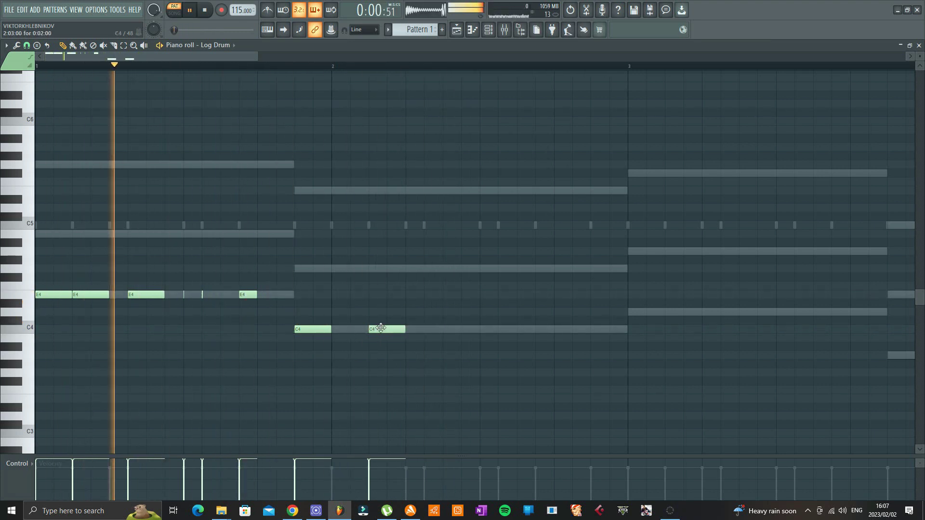
right_click(373, 331)
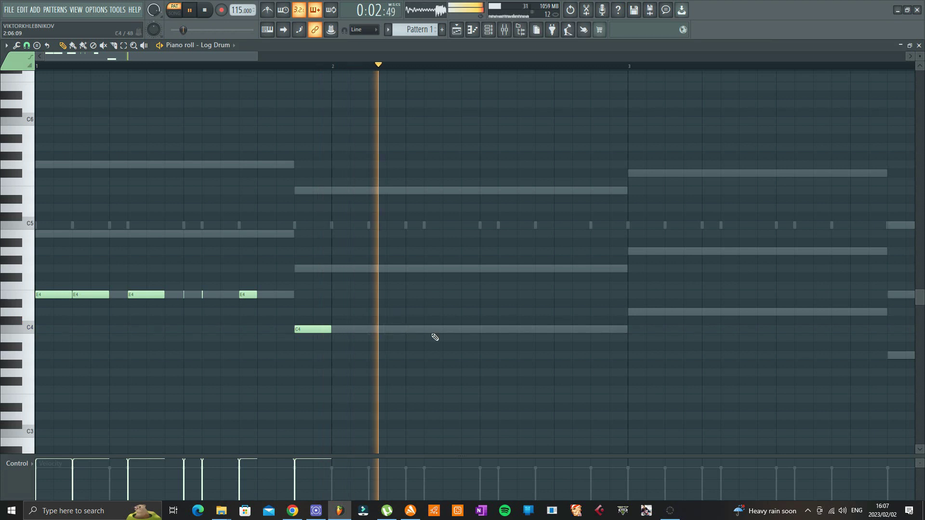
click(413, 330)
click(444, 328)
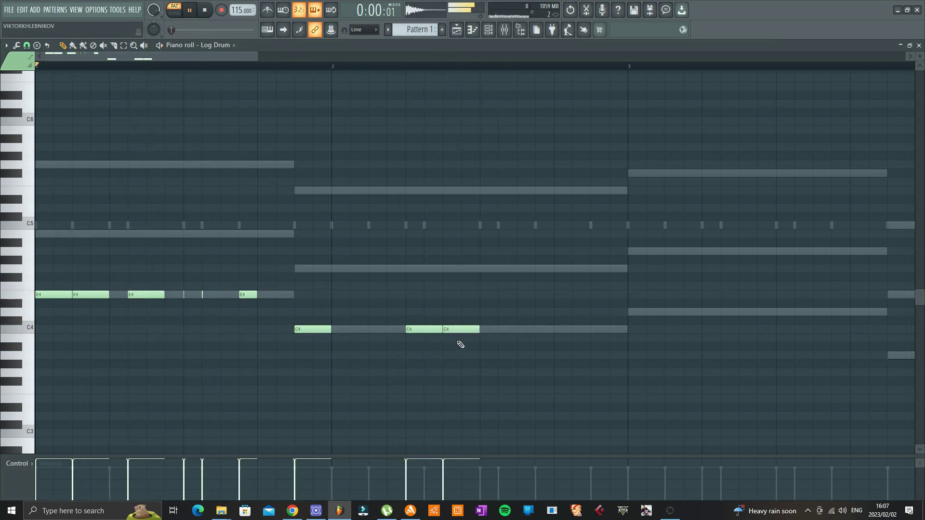
drag(442, 329, 427, 329)
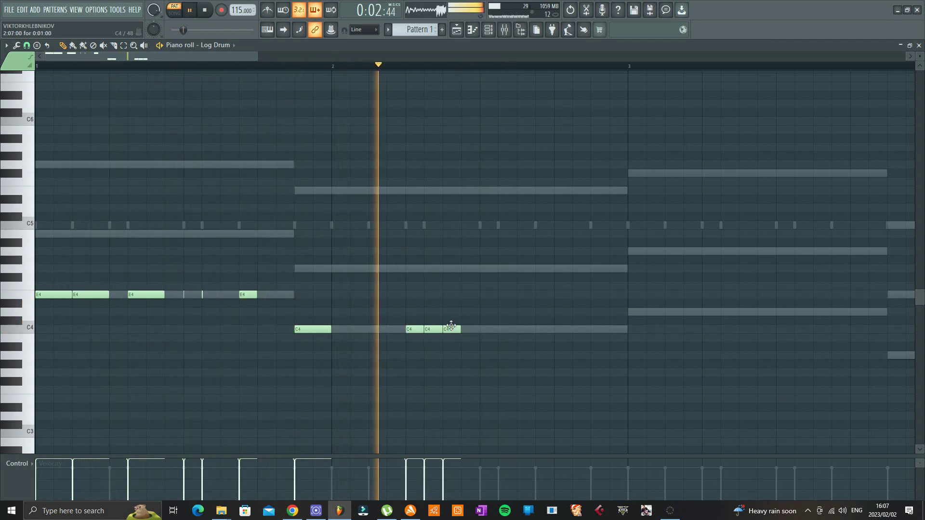
right_click(451, 327)
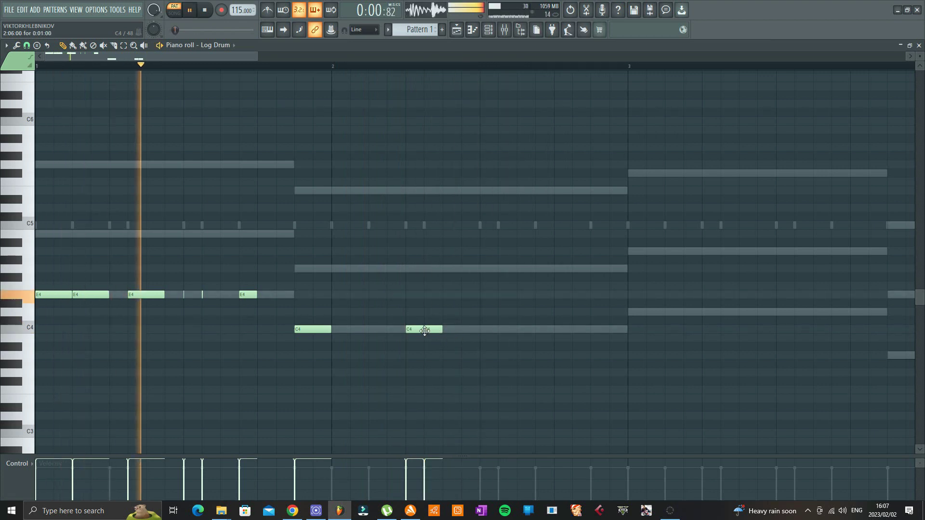
drag(422, 330, 414, 330)
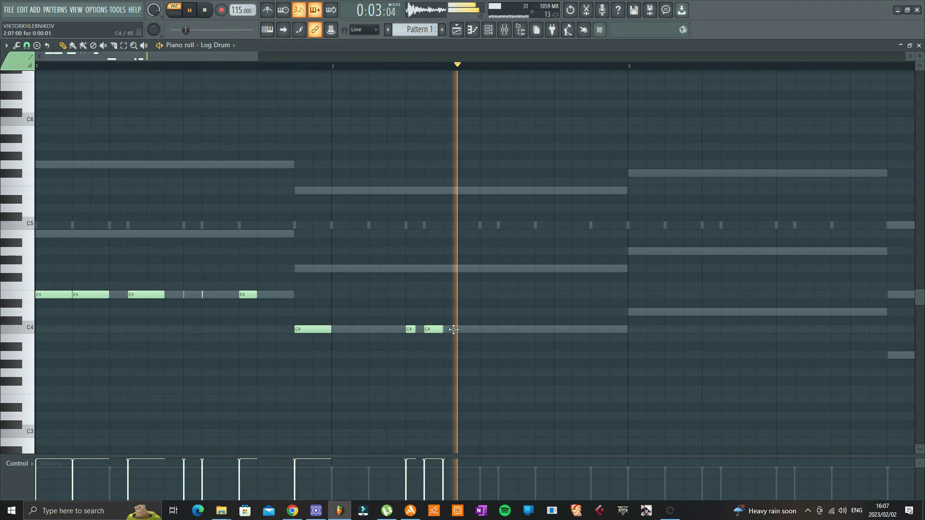
Add one-step Log Drum G4 notes at steps 9 and 12 of bar 2 and a D4 note at the start of bar 3.
key(space)
key(space)
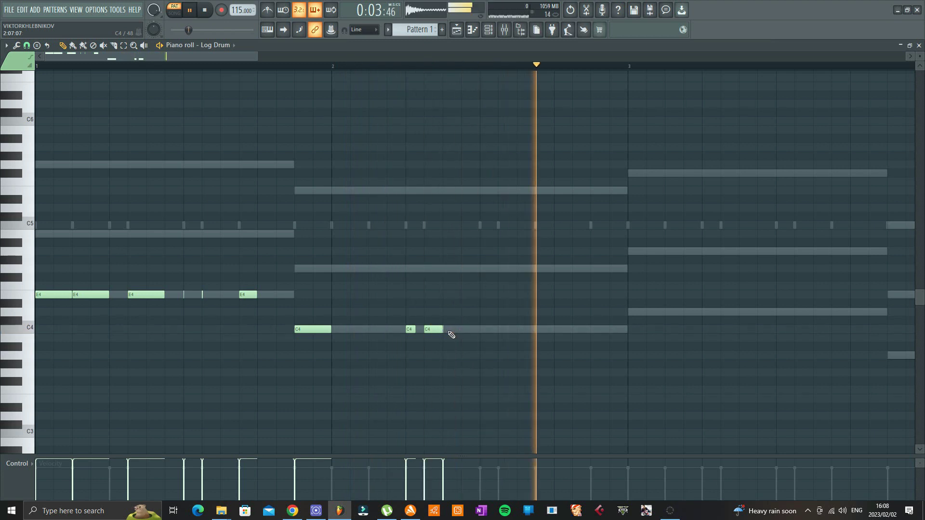
click(484, 331)
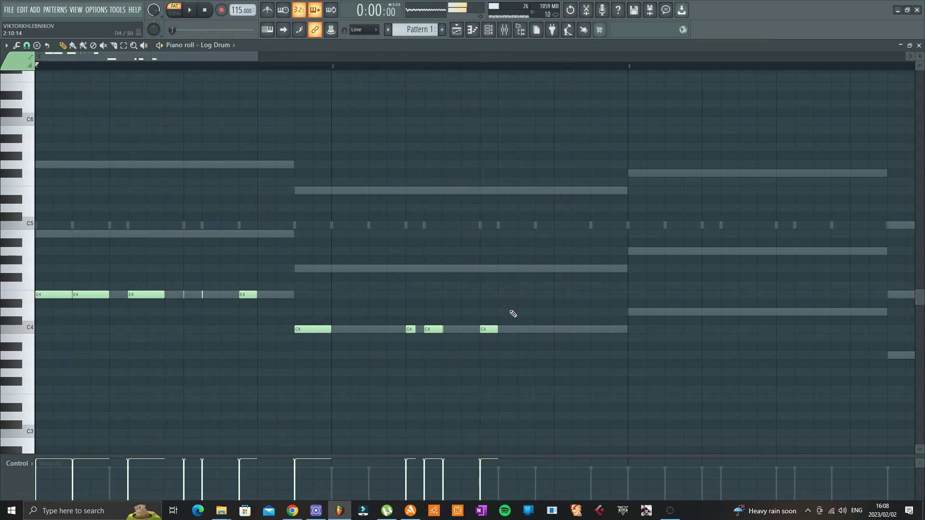
drag(486, 330, 487, 268)
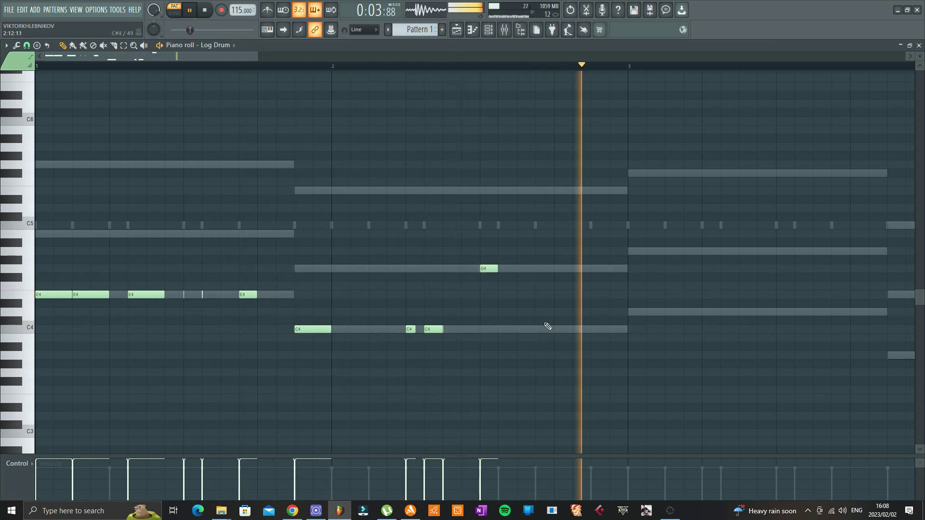
key(space)
click(632, 313)
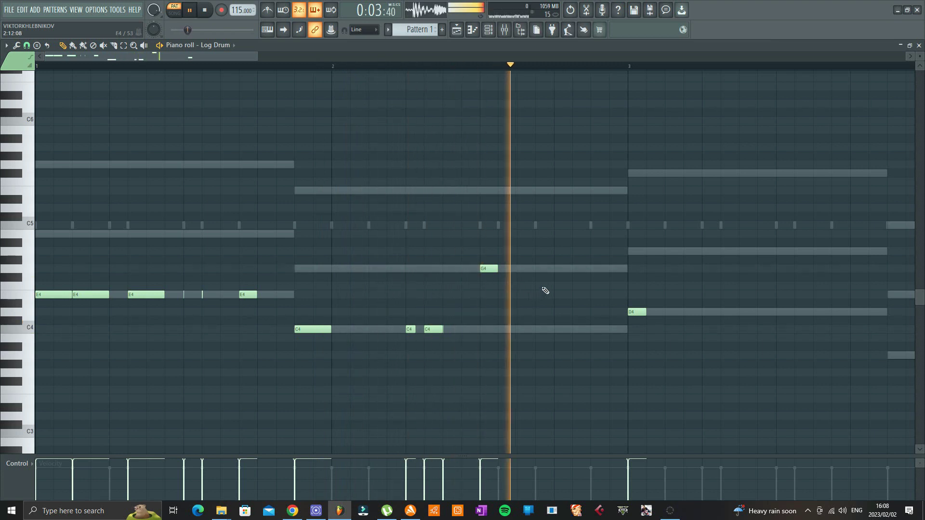
click(542, 269)
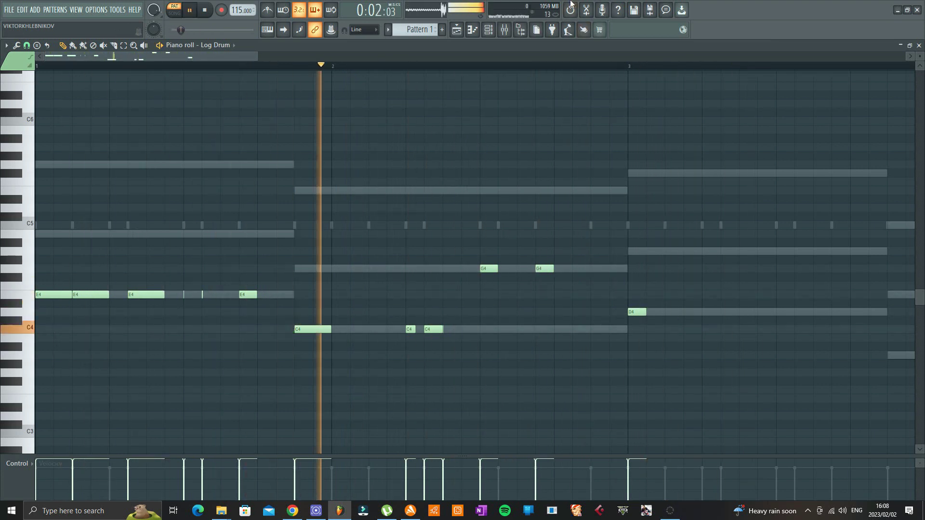
Replace the single D4 note in bar 3 with a copy of bar 1's E4 phrase lowered to D4.
scroll(576, 68, down, 1)
scroll(576, 68, down, 1)
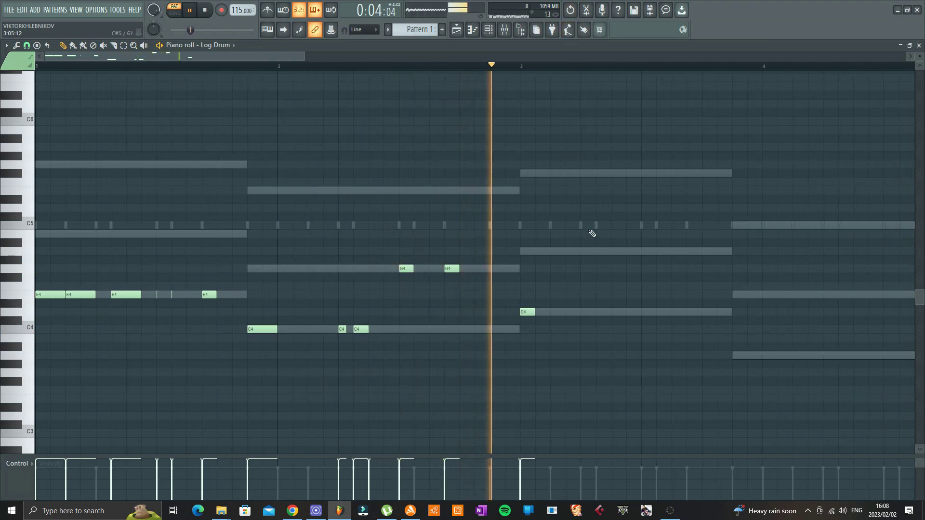
right_click(534, 315)
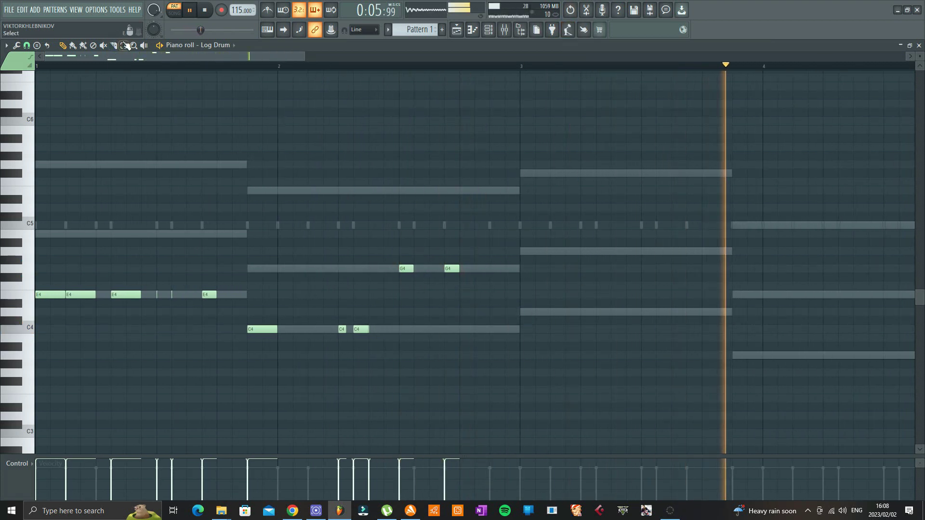
drag(243, 298, 5, 96)
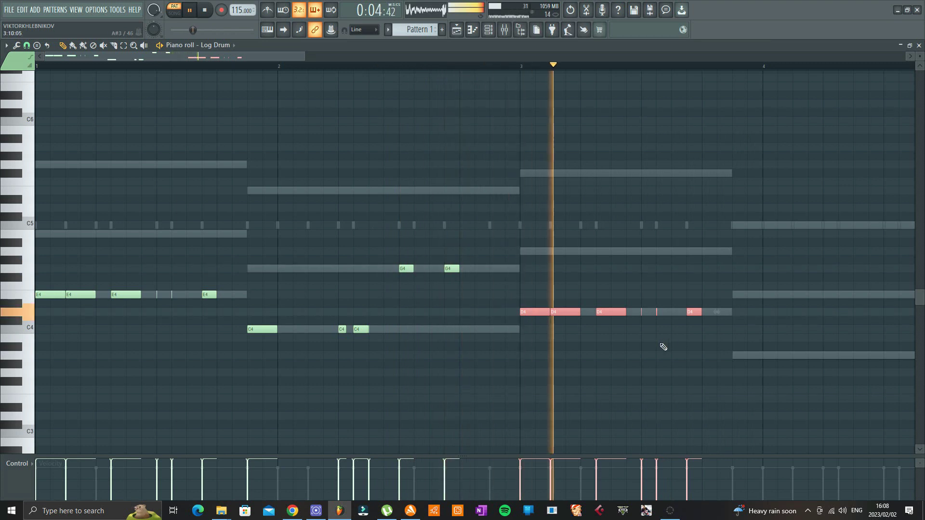
key(space)
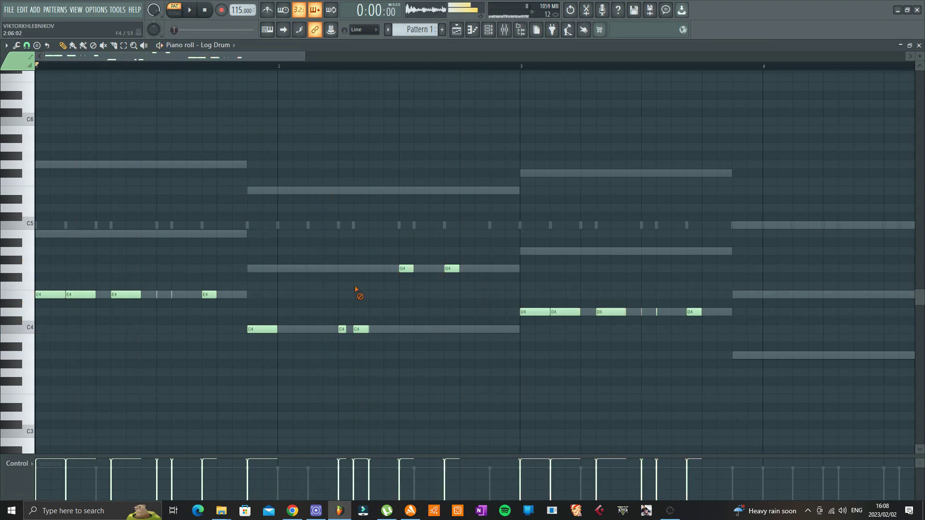
Transpose all Log Drum notes down one octave, play them, and transpose them up two octaves.
key(ctrl+Down)
key(space)
scroll(358, 290, down, 3)
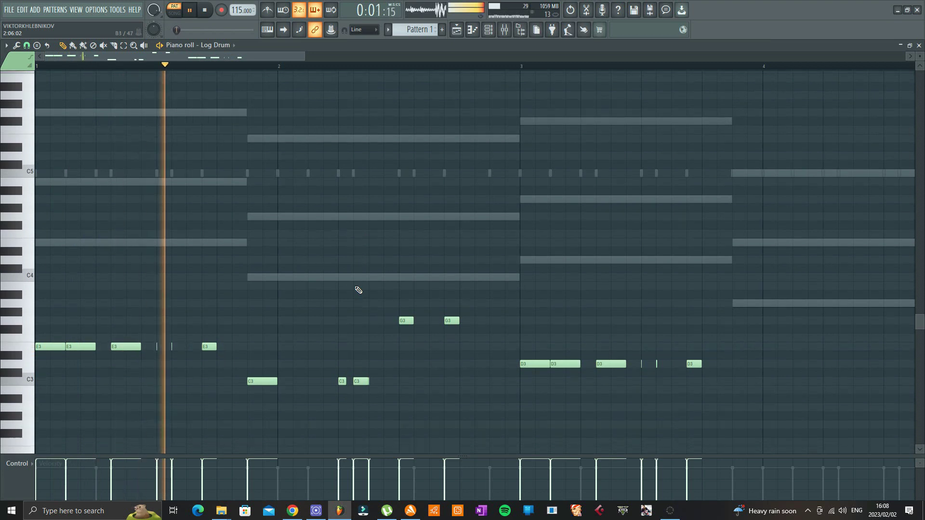
key(ctrl+Up)
key(ctrl+Up)
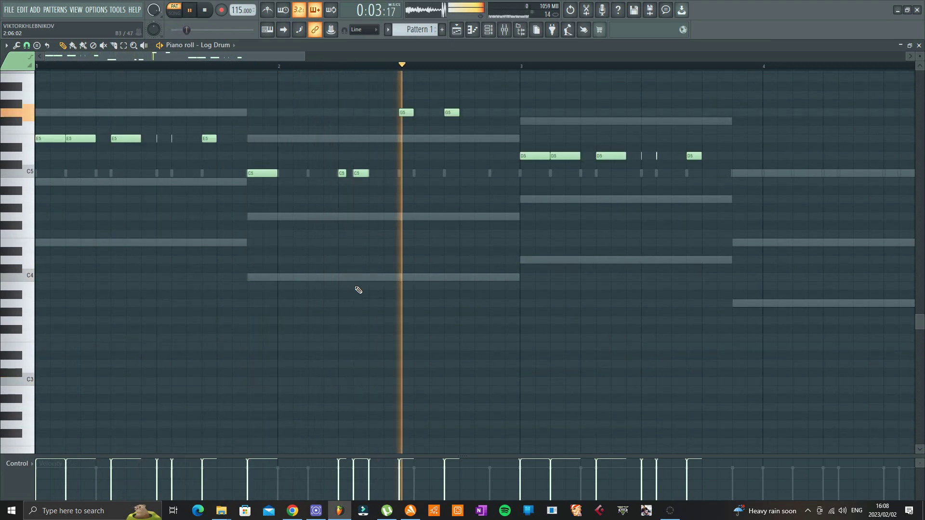
scroll(359, 290, up, 3)
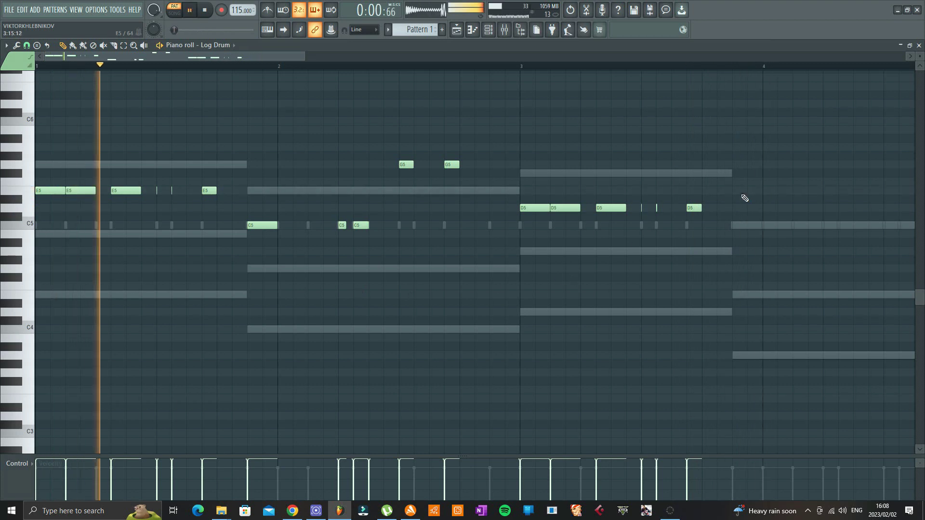
Place a one-step Log Drum A4 note at step 15 of bar 3 and replay the pattern.
click(737, 355)
drag(736, 355, 736, 250)
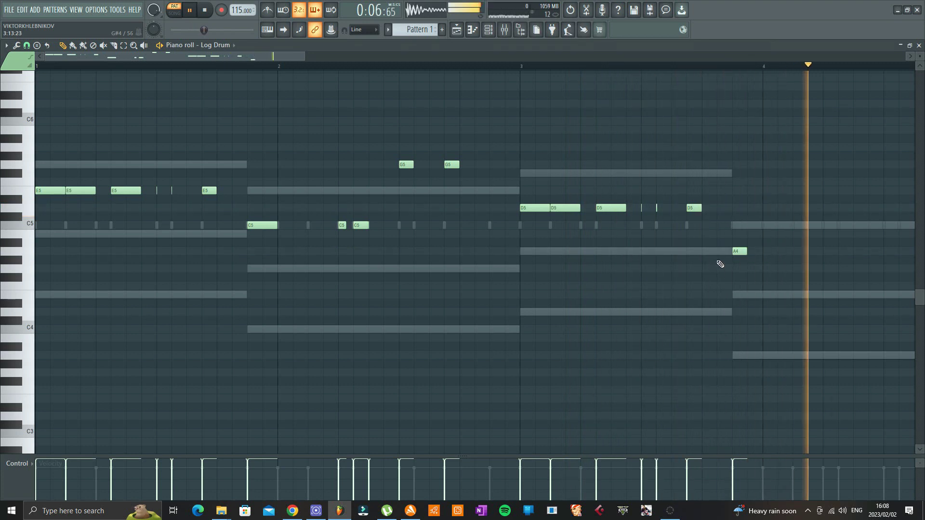
key(space)
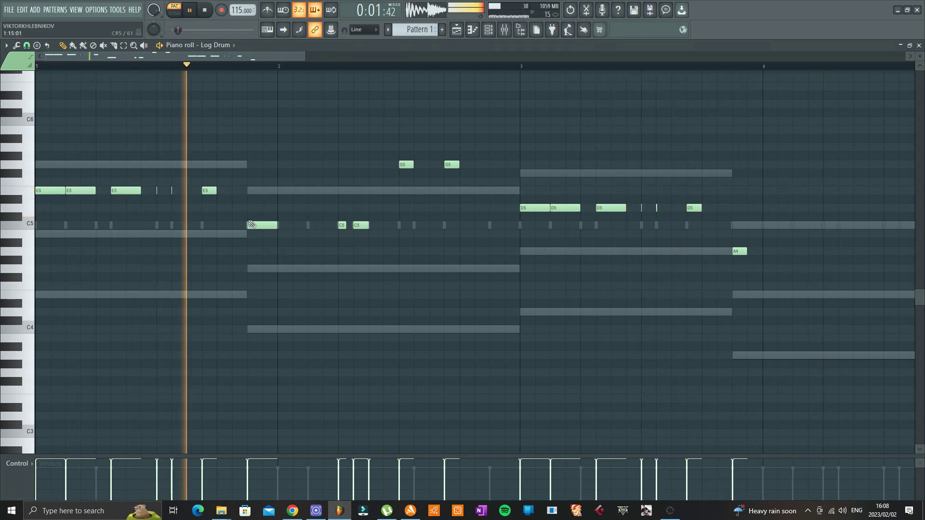
Add a one-step Log Drum E5 note in bar 1 while auditioning and move it to step 15 of bar 2.
key(space)
key(space)
click(228, 190)
key(space)
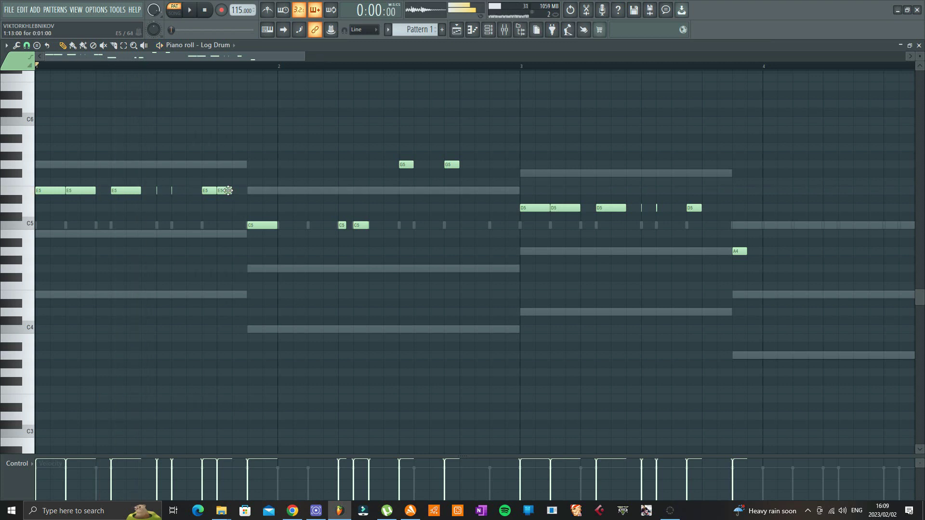
drag(229, 189, 237, 185)
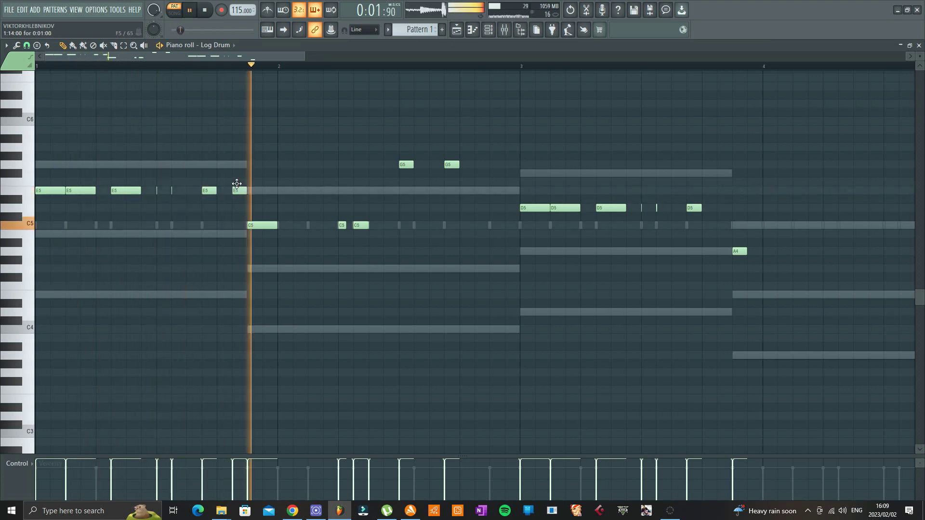
drag(240, 188, 495, 190)
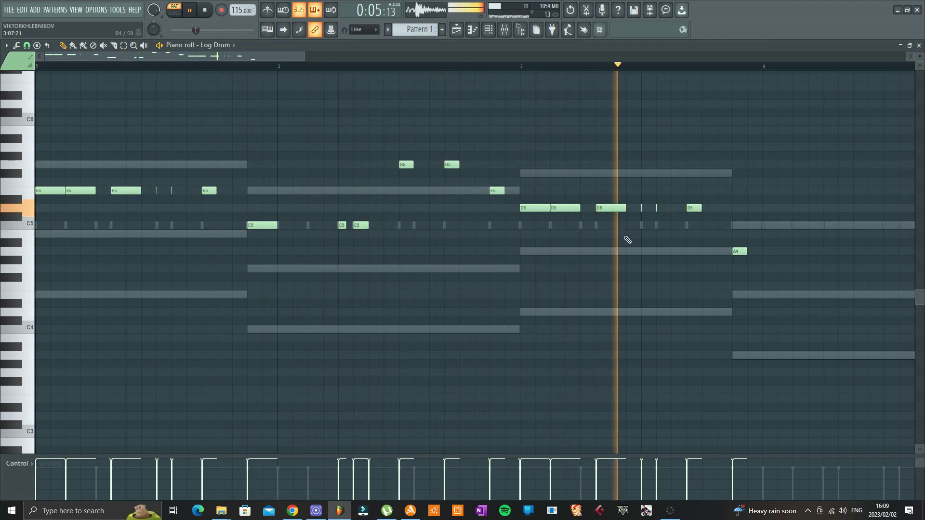
Add a one-step Log Drum note at step 14 of bar 3 and raise it from C5 to F#5.
click(709, 225)
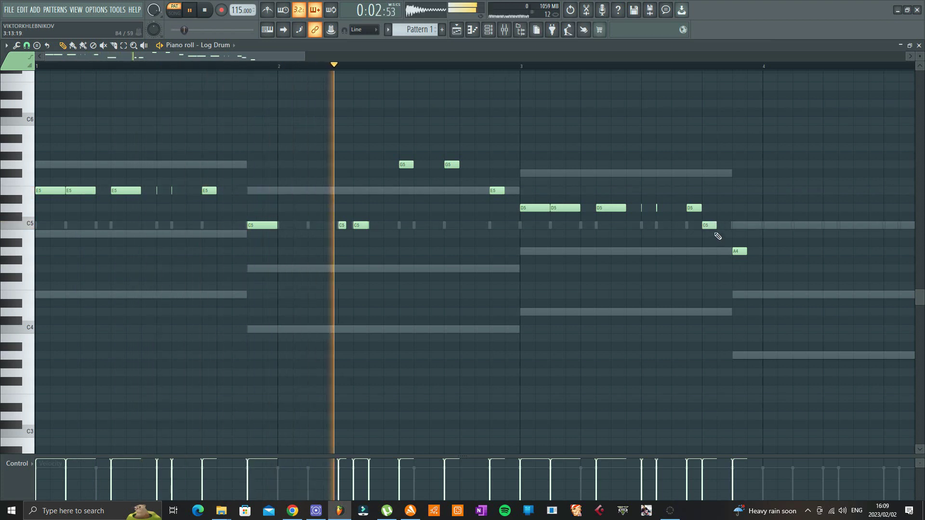
drag(709, 225, 725, 225)
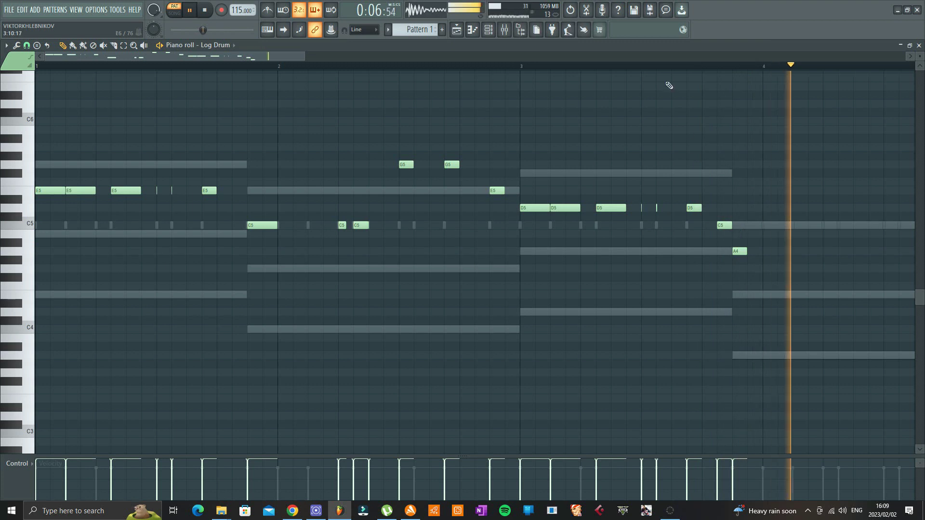
ctrl+scroll(664, 76, down, 2)
scroll(663, 75, down, 3)
scroll(671, 148, up, 4)
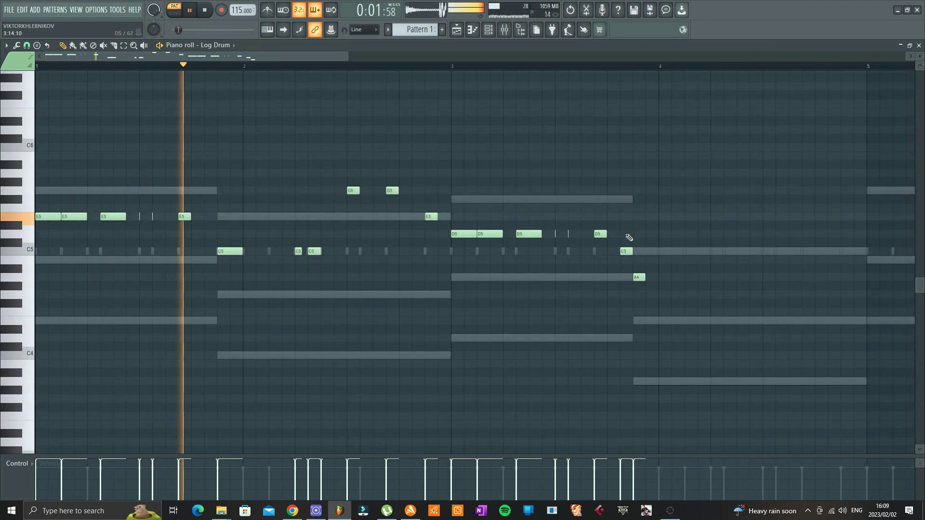
drag(623, 252, 624, 199)
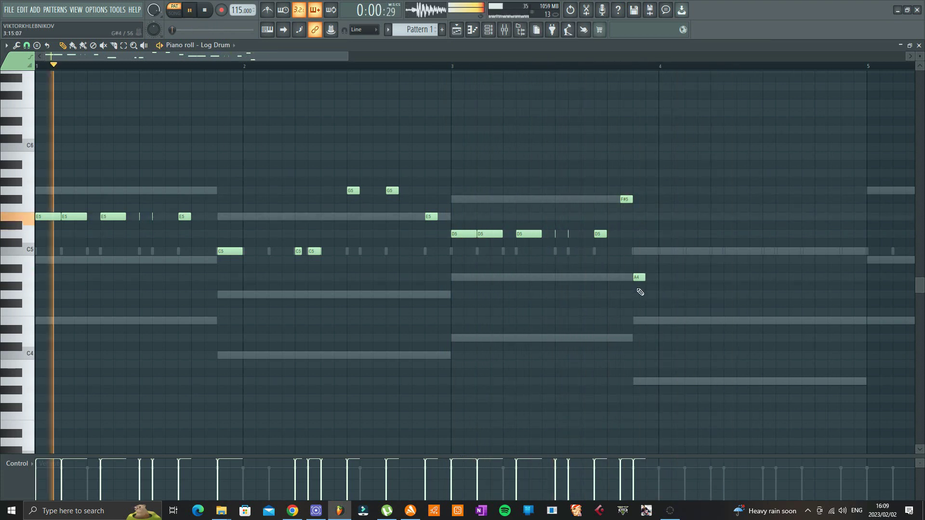
Replace the A4 note at step 15 of bar 3 with a copy of the bar 2 phrase and transpose all Log Drum notes down an octave.
right_click(639, 278)
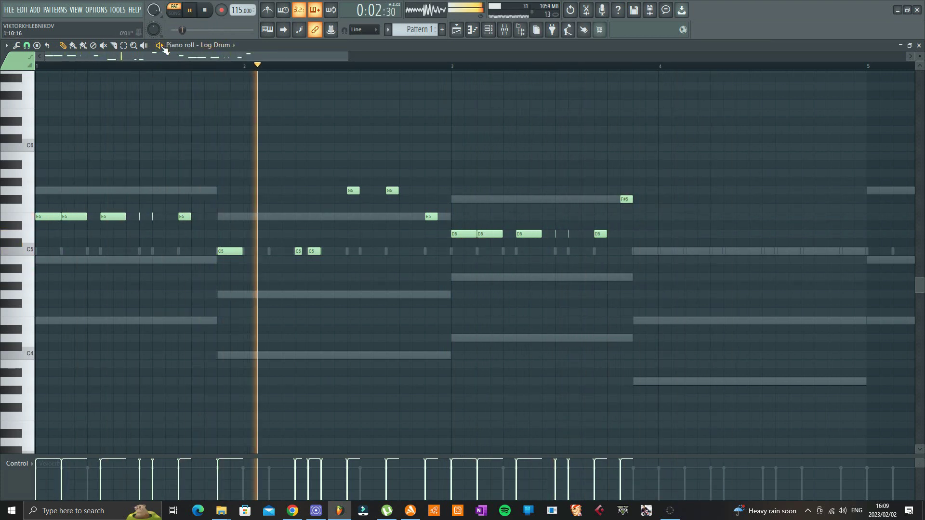
click(123, 46)
drag(443, 179, 222, 294)
drag(227, 251, 643, 251)
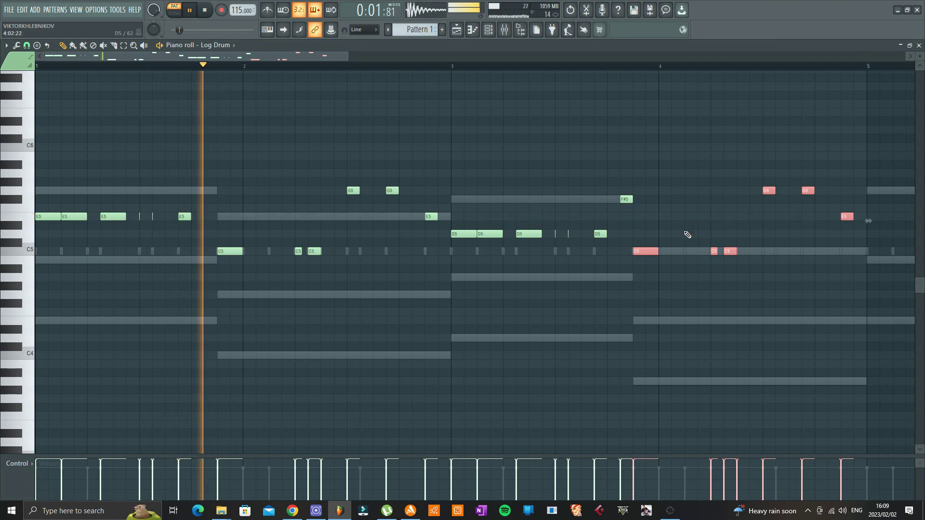
click(687, 197)
key(ctrl+Down)
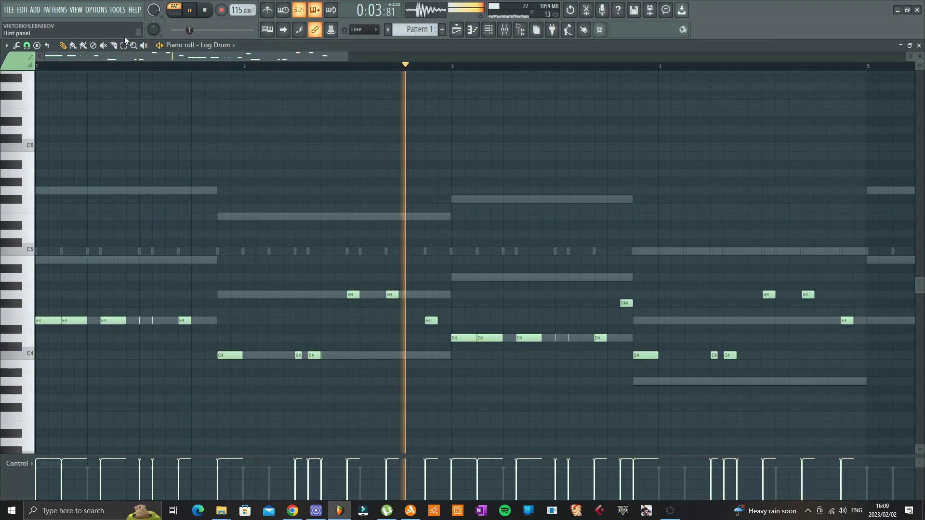
Lower the two G4 notes in bar 4 to E4 and the bar's last note to D4, and clear the selection.
drag(867, 265, 752, 327)
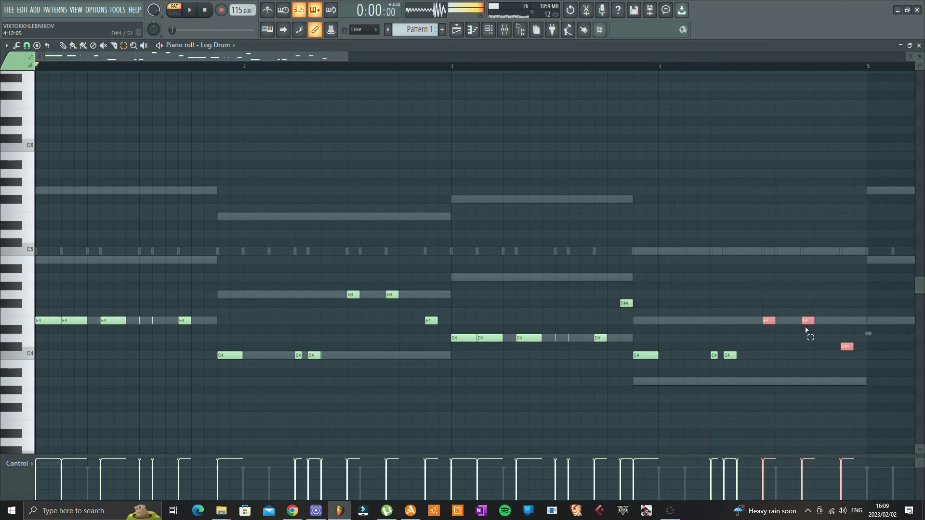
click(847, 347)
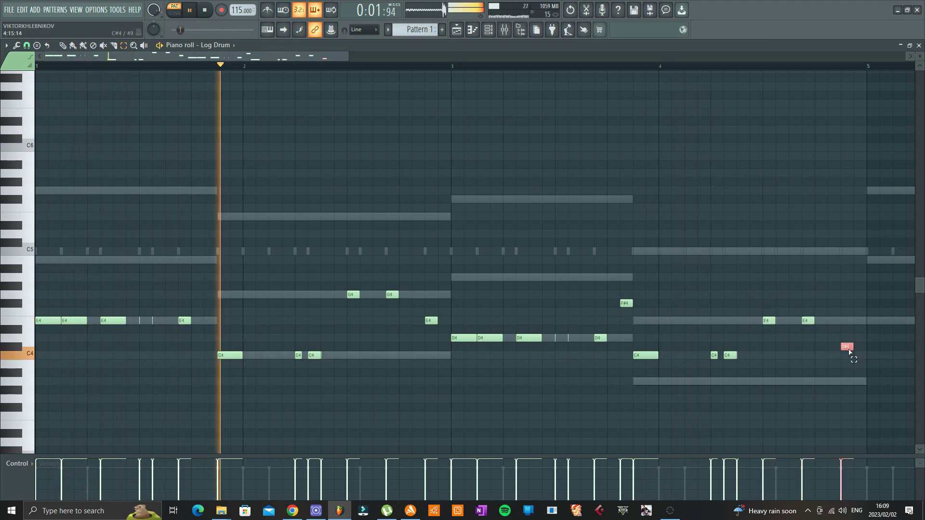
key(shift+Up)
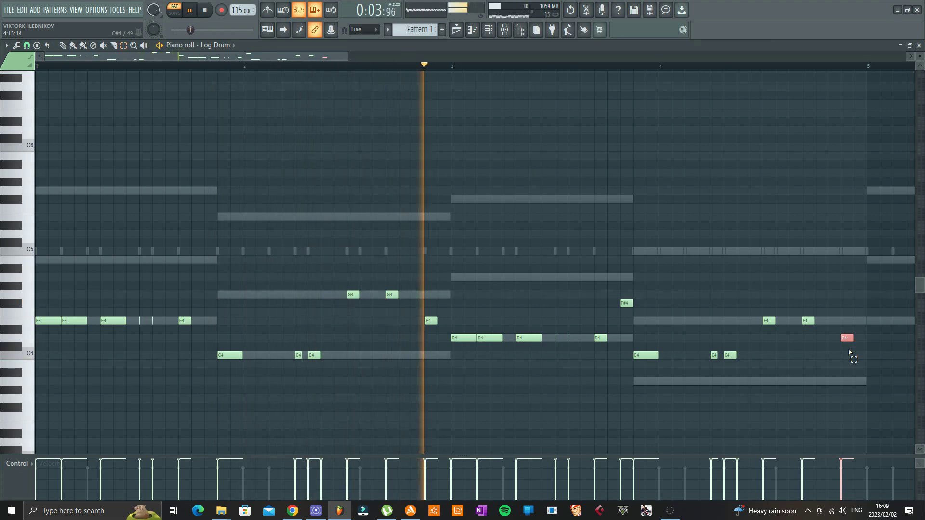
key(ctrl+d)
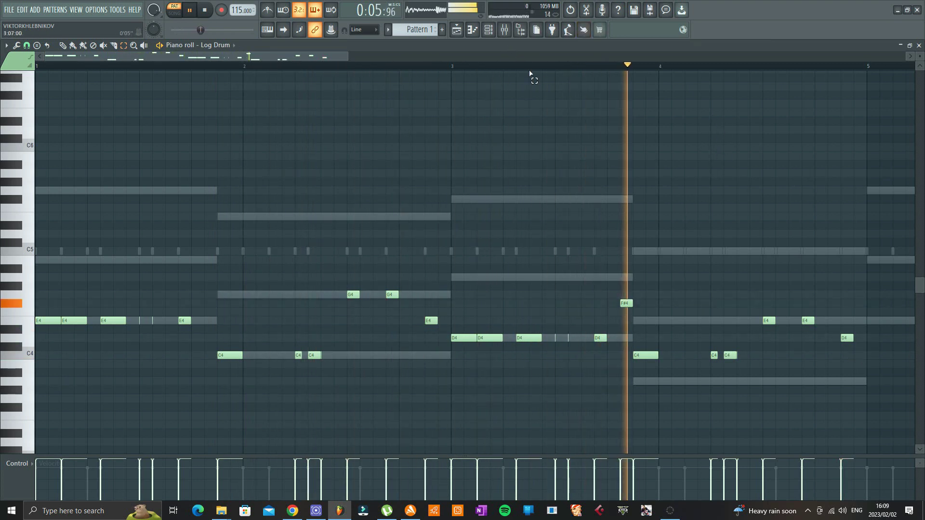
scroll(528, 73, down, 3)
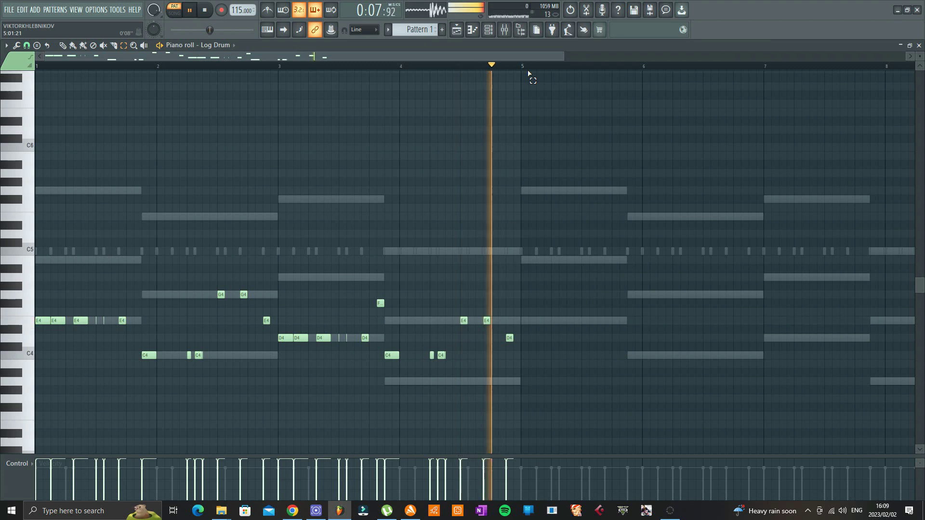
Lower the three C4 Log Drum notes from the end of bar 3 into bar 4 to A3, and clear the selection.
drag(469, 344, 404, 367)
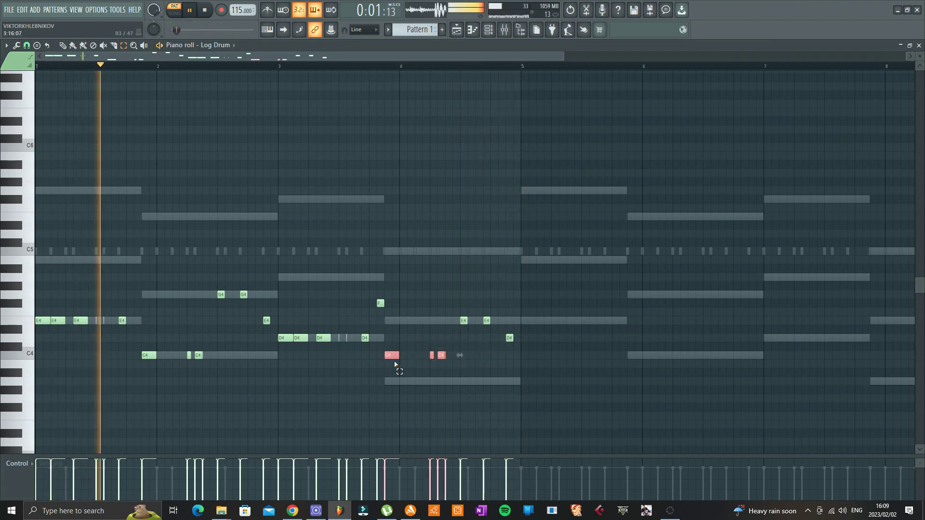
key(shift+Down)
key(shift+Down)
key(shift+Down)
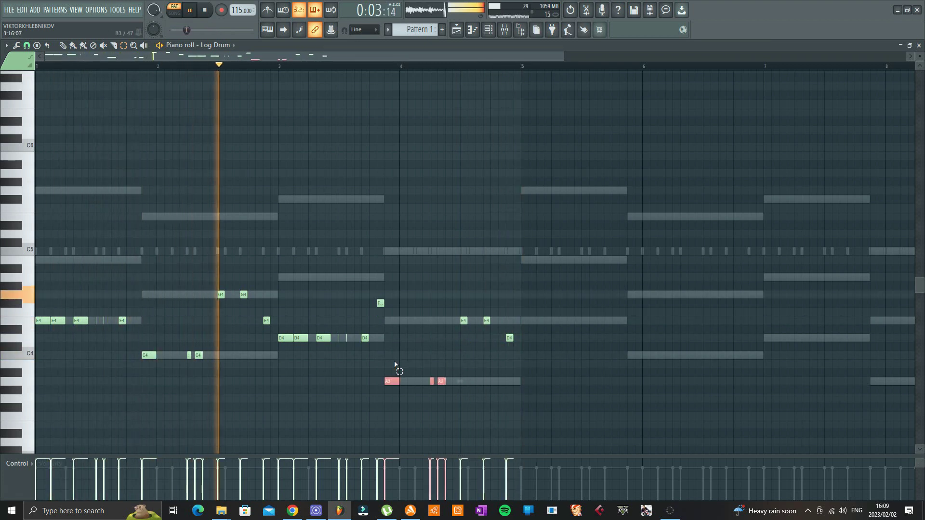
ctrl+click(455, 278)
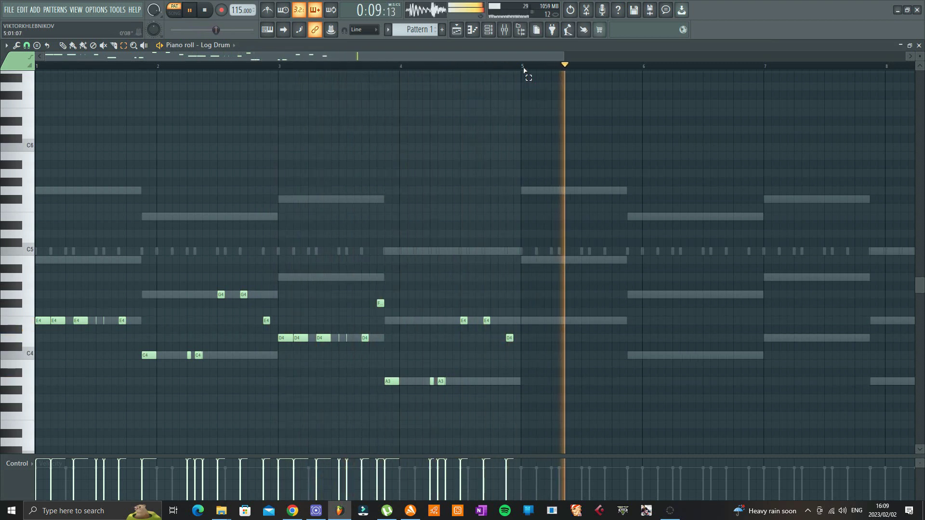
Duplicate the whole four-bar Log Drum phrase into bars 5 to 8 and clear the selection.
key(ctrl+a)
key(ctrl+b)
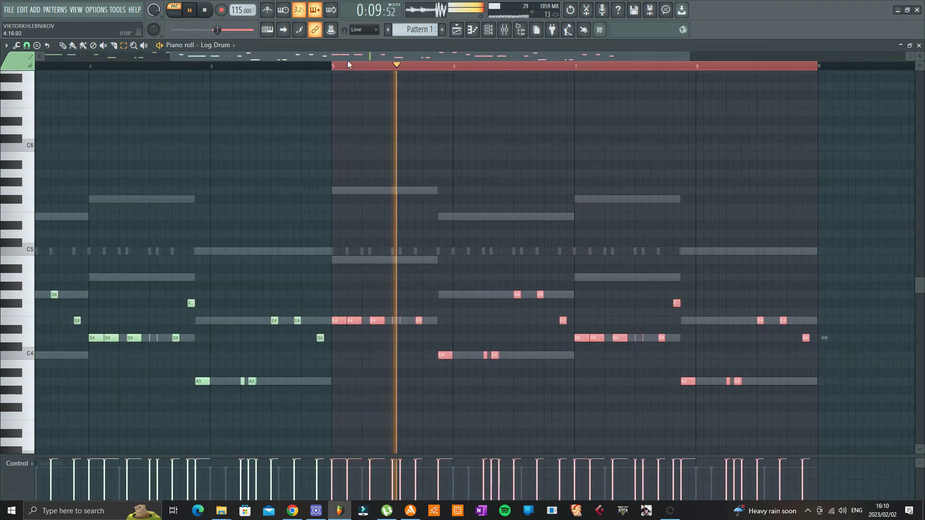
scroll(346, 73, down, 3)
key(ctrl+d)
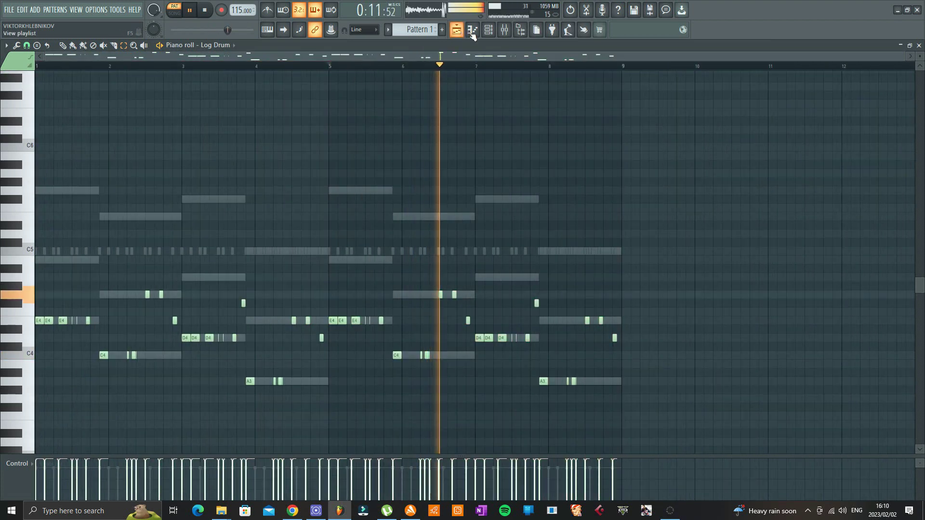
Audition all Log Drum notes an octave lower, transpose them back up an octave, and return to the channel rack.
key(F6)
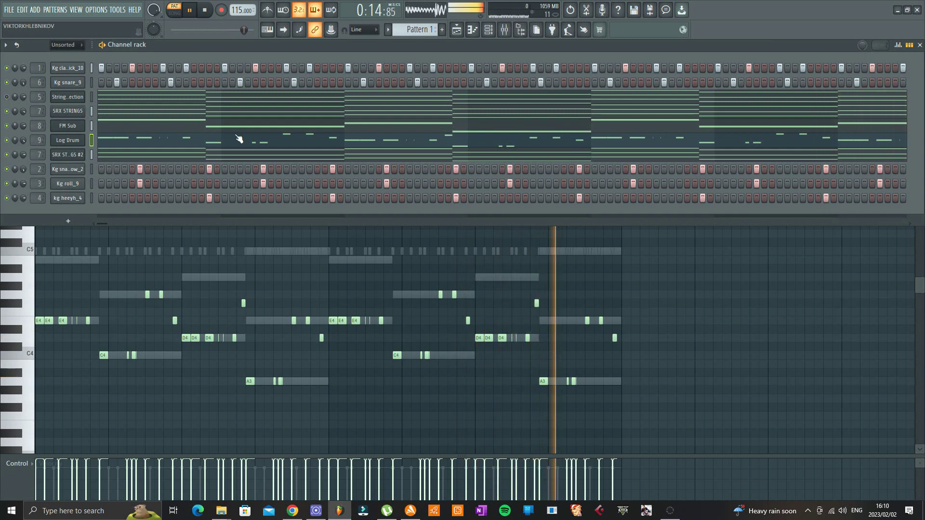
key(F7)
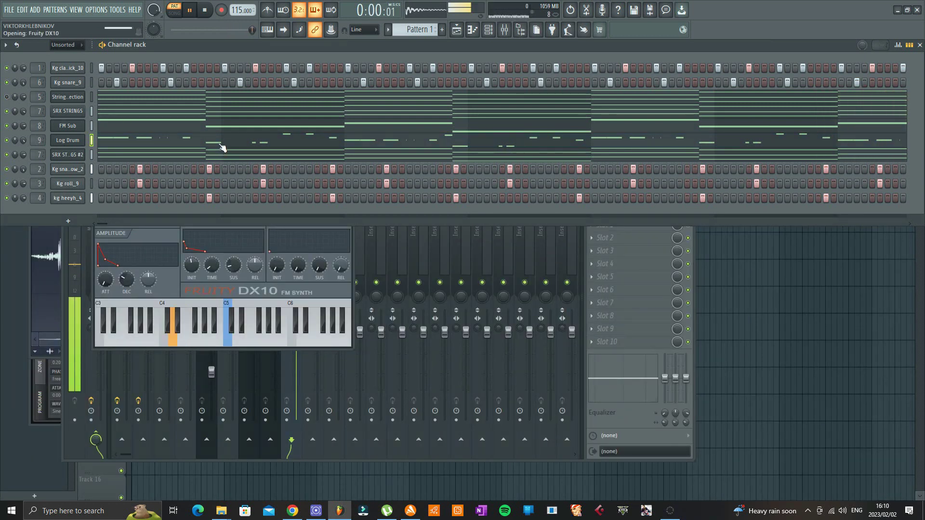
click(222, 145)
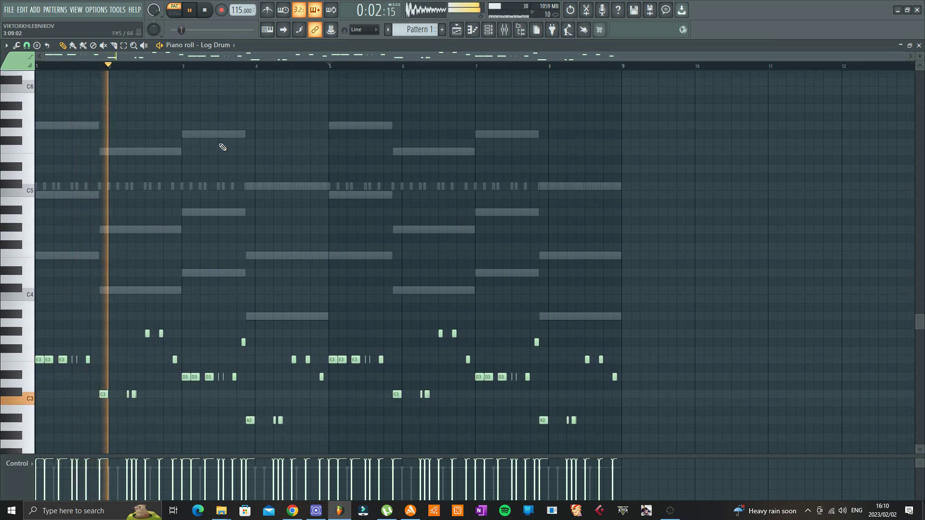
scroll(223, 147, down, 1)
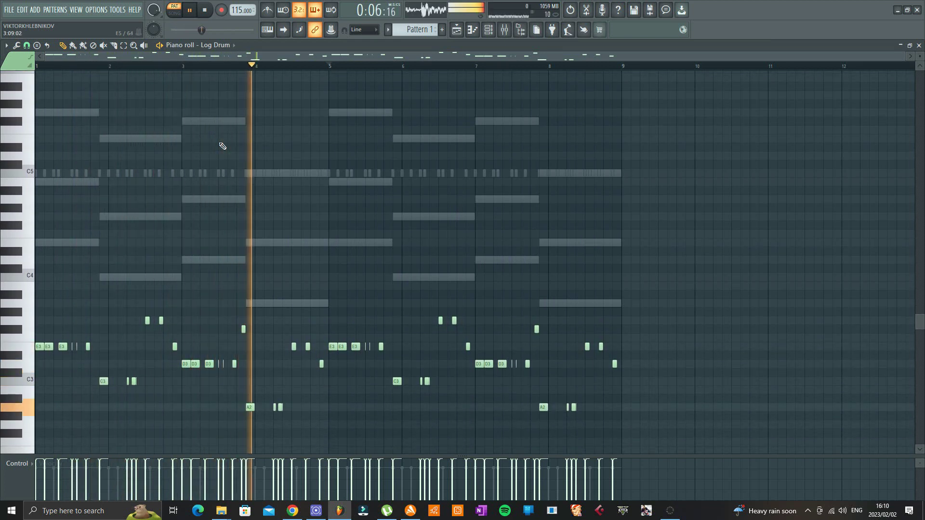
key(ctrl+Up)
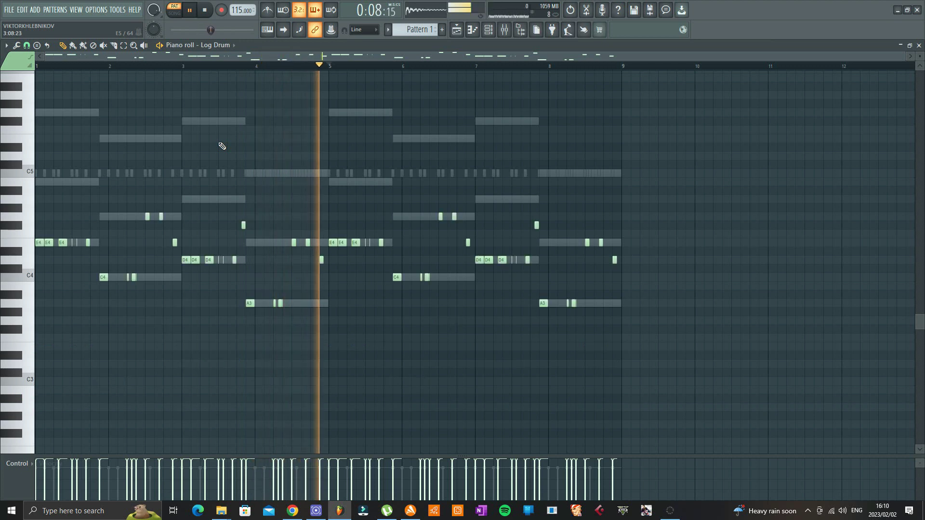
click(488, 30)
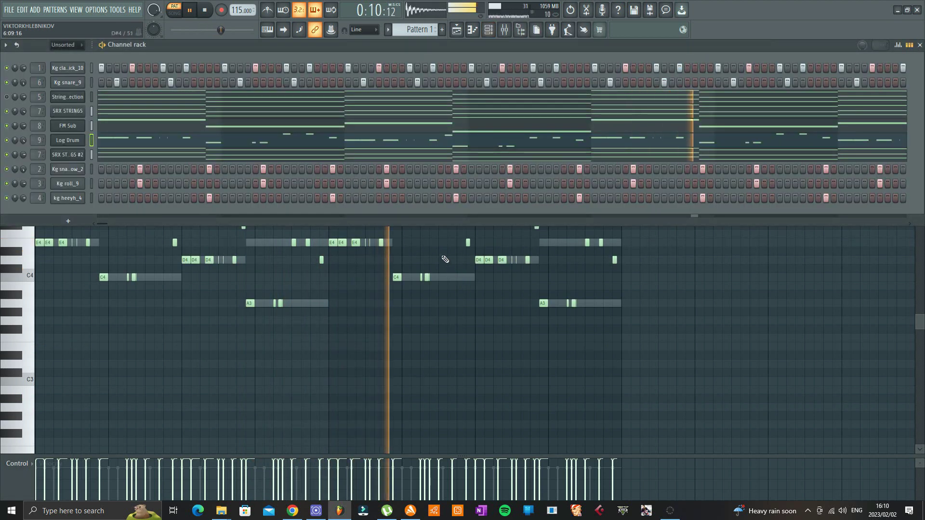